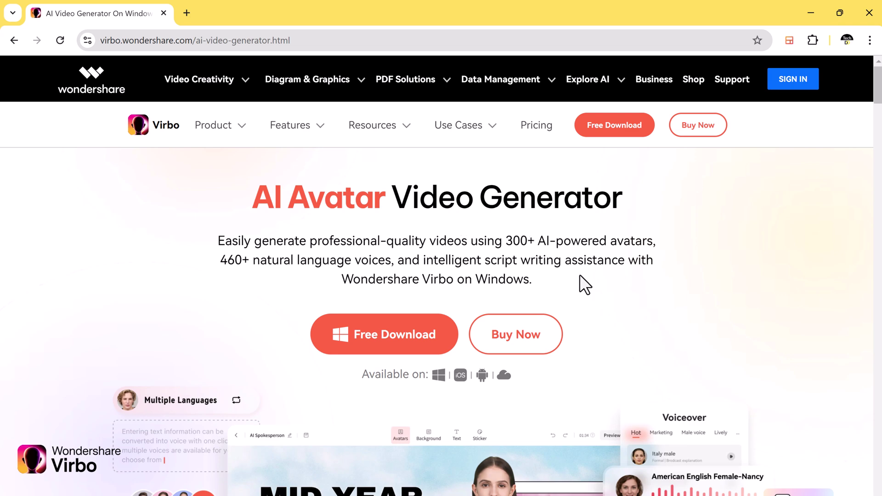
Scroll the Virbo AI Avatar Video Generator page from the hero banner to 'What Virbo's Customers Say'.
scroll(599, 273, down, 6)
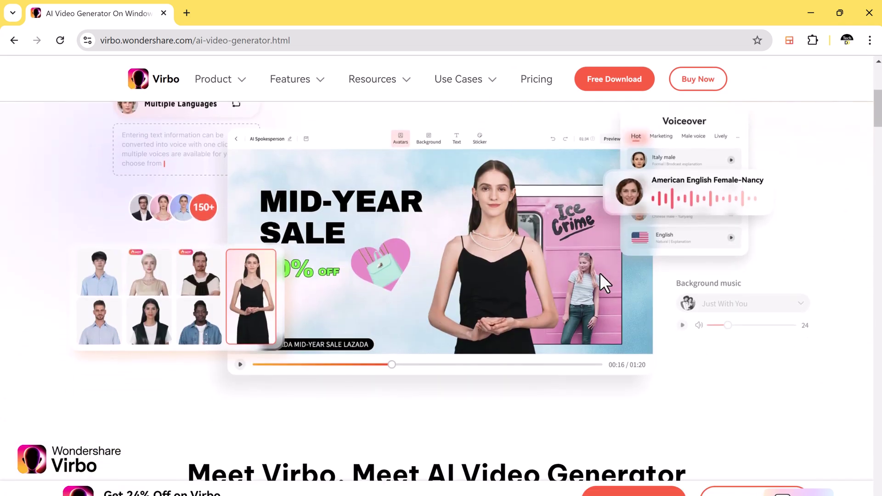
scroll(735, 354, down, 7)
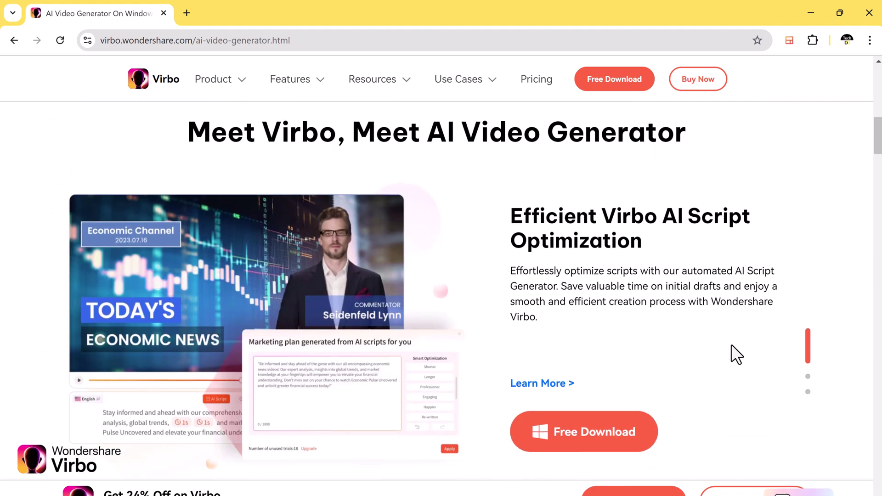
scroll(480, 320, down, 6)
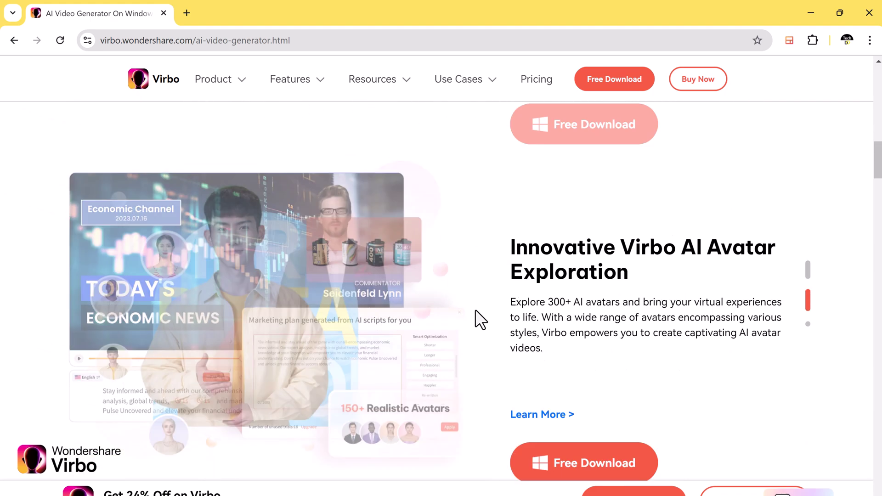
scroll(475, 310, down, 7)
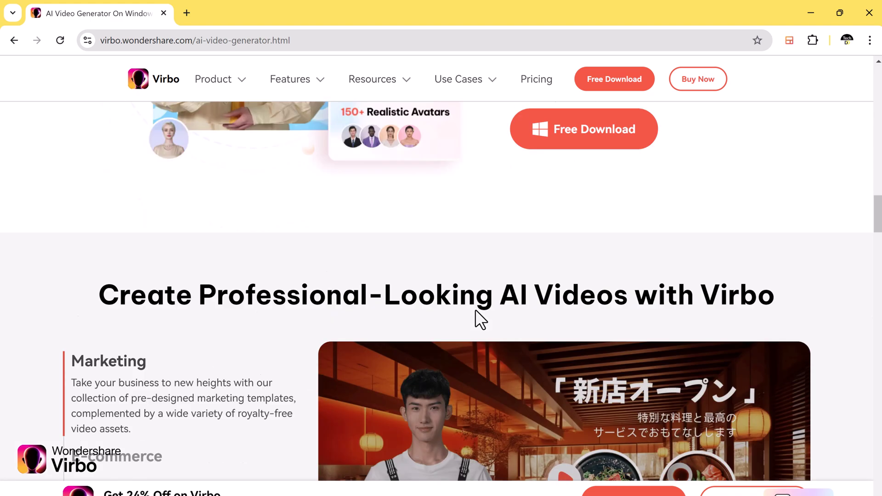
scroll(475, 309, down, 4)
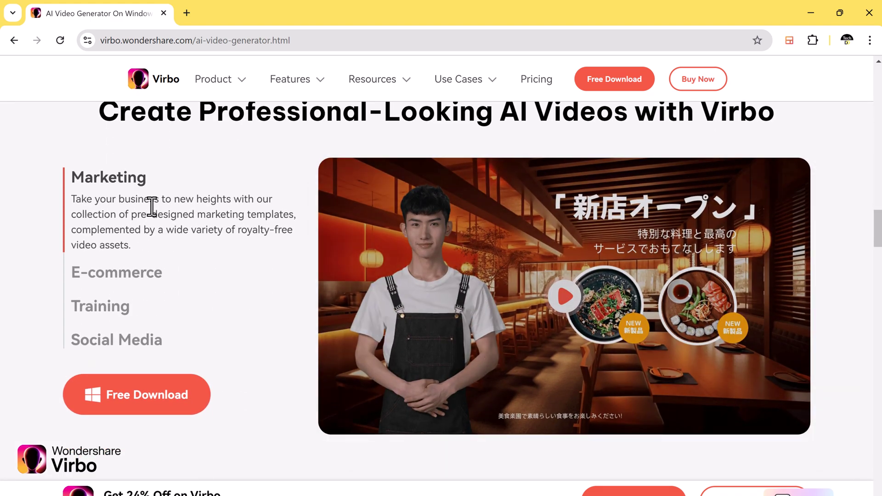
scroll(155, 210, up, 1)
scroll(194, 268, down, 10)
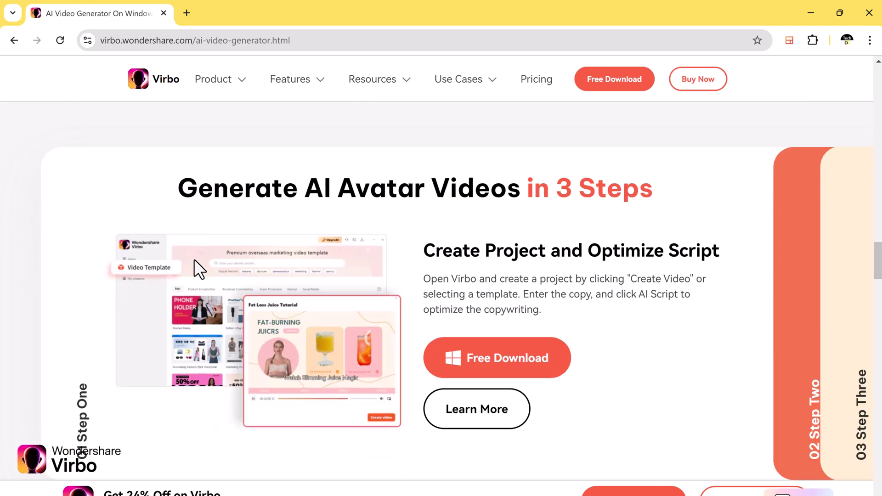
scroll(194, 259, down, 8)
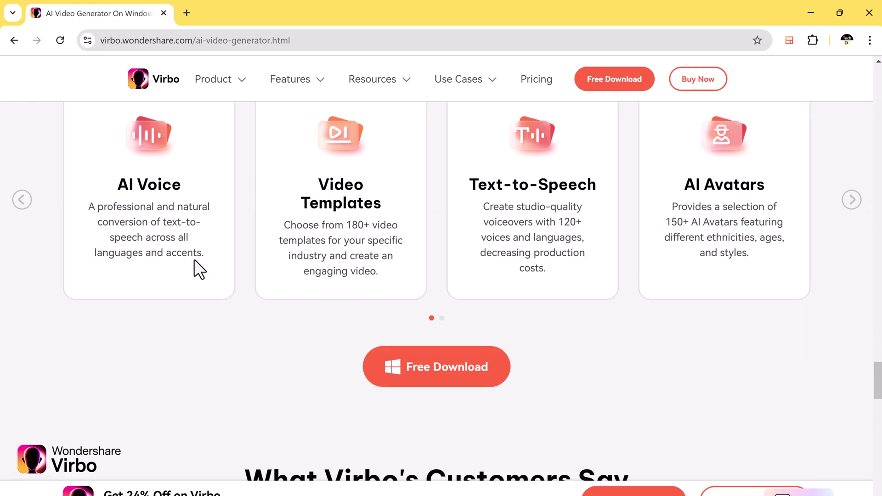
scroll(726, 277, down, 10)
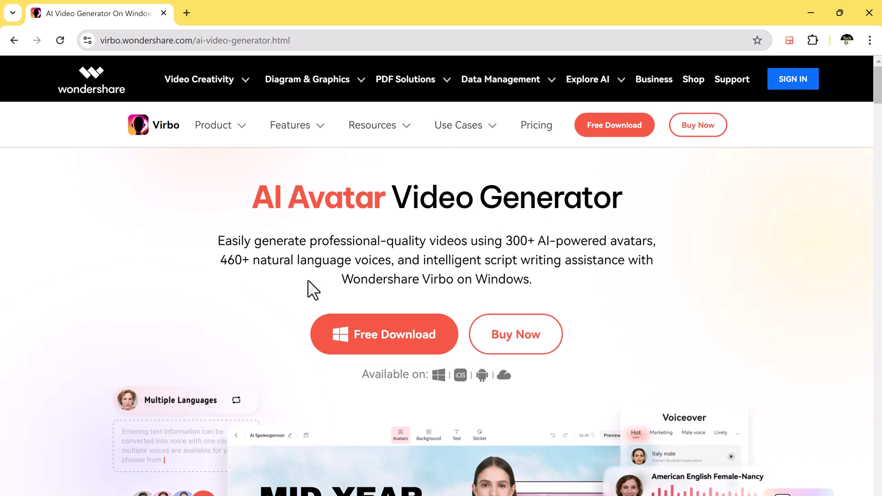
Scroll the Virbo page past the feature sections to the 'Generate AI Avatar Videos in 3 Steps' panel.
scroll(600, 272, down, 5)
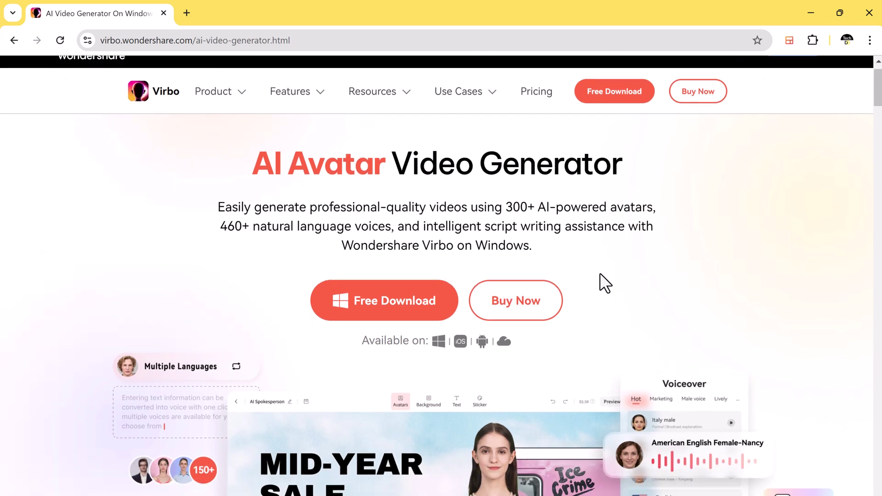
scroll(599, 272, down, 1)
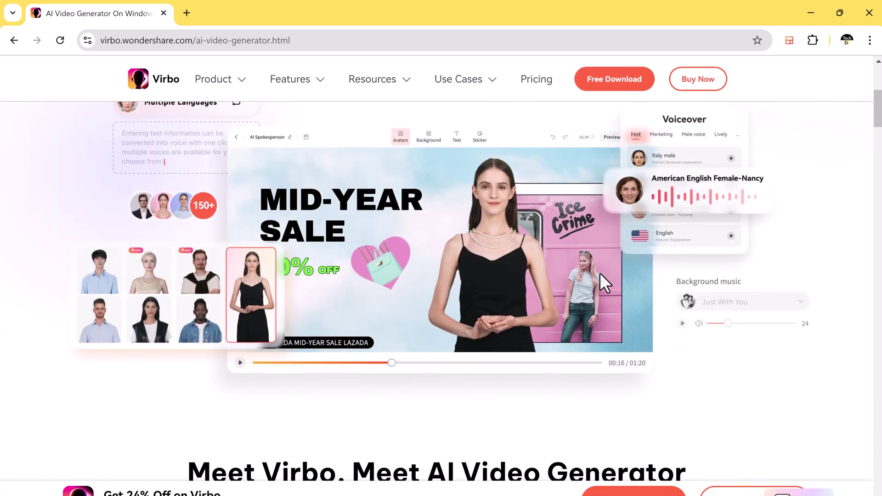
scroll(736, 354, down, 7)
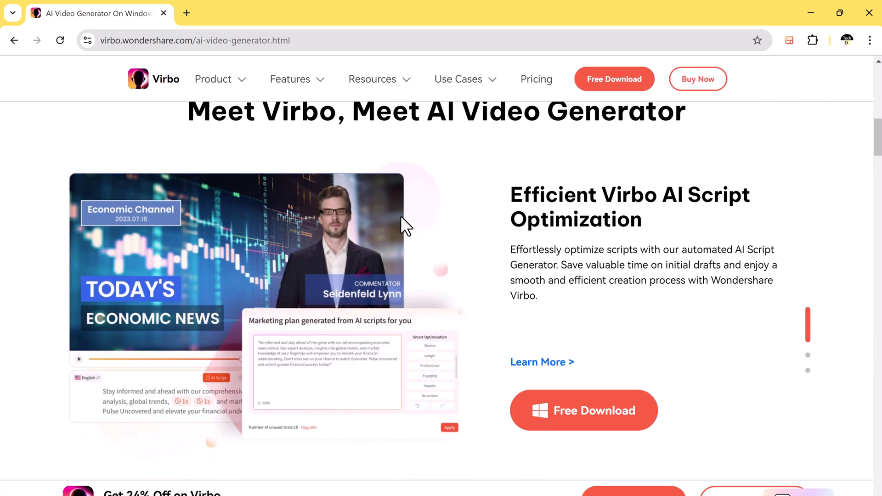
scroll(475, 310, down, 3)
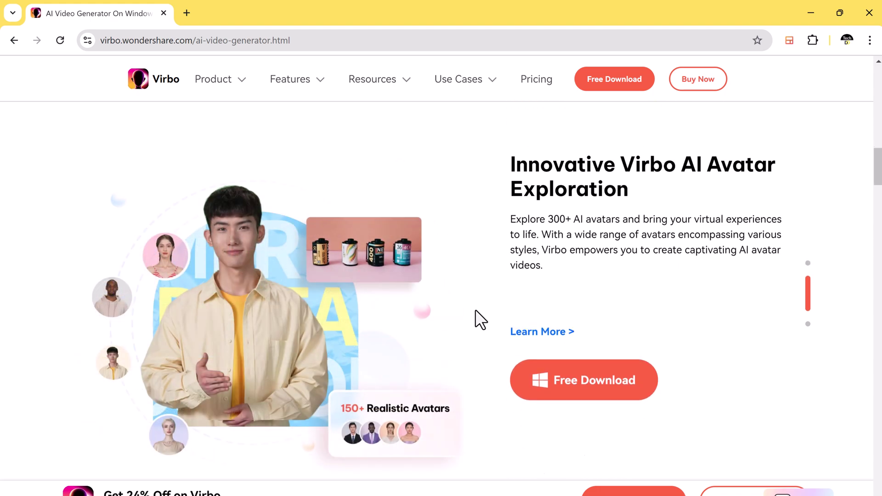
scroll(475, 310, down, 6)
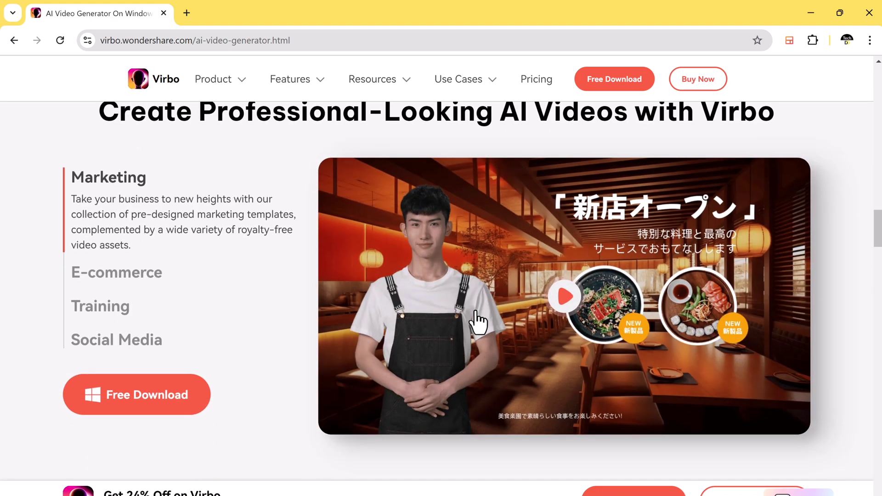
scroll(476, 321, up, 1)
scroll(473, 319, down, 1)
scroll(158, 213, up, 1)
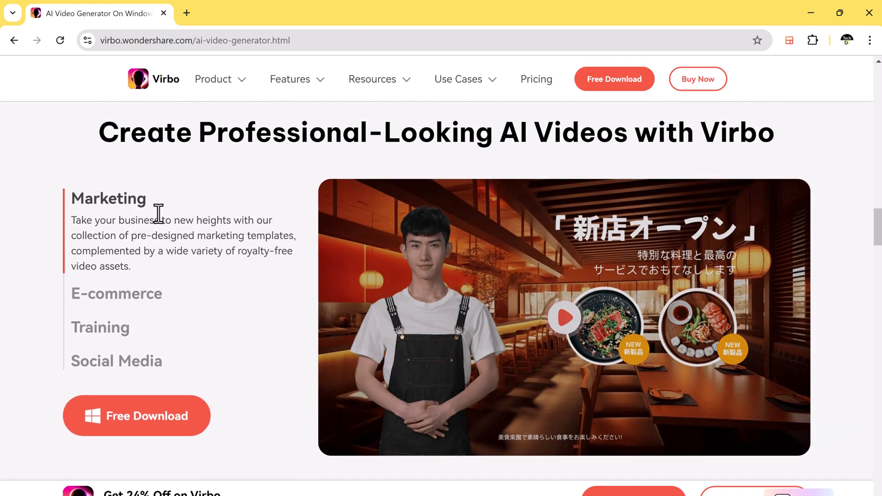
scroll(193, 258, down, 8)
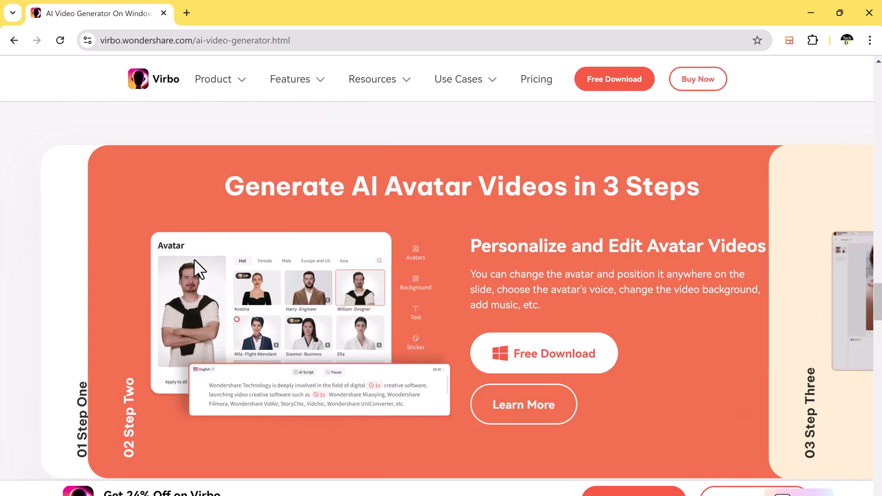
scroll(194, 259, down, 10)
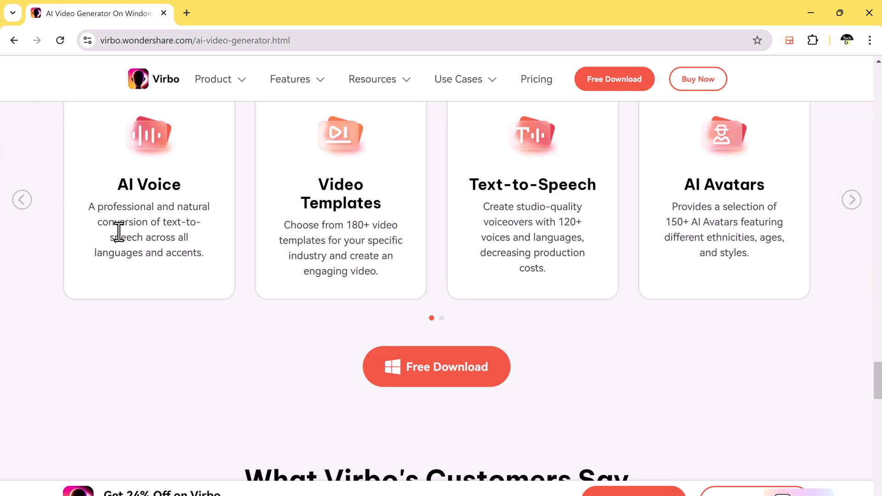
scroll(728, 282, down, 6)
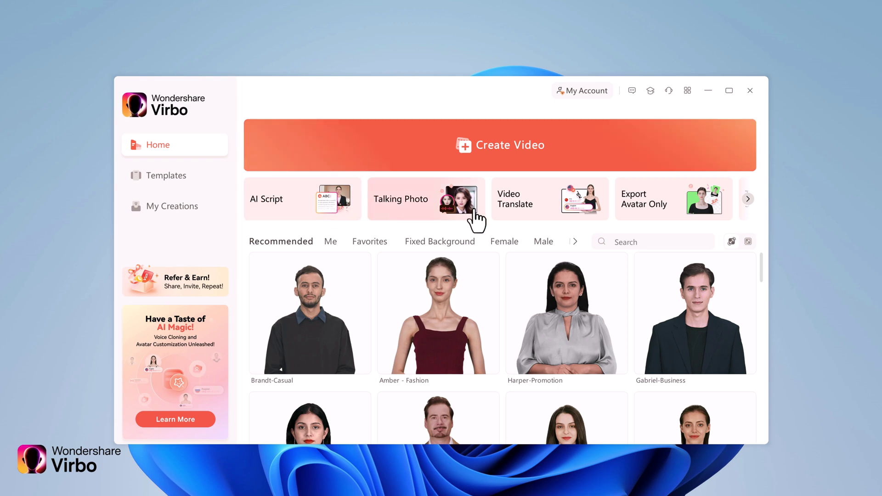
Scroll the Home feature shortcuts to bring Text-to-Speech into view.
click(748, 200)
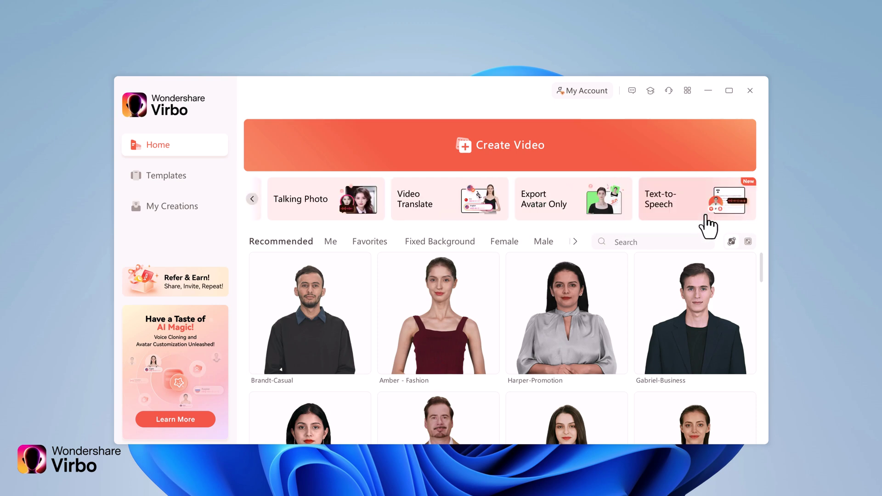
scroll(447, 300, down, 5)
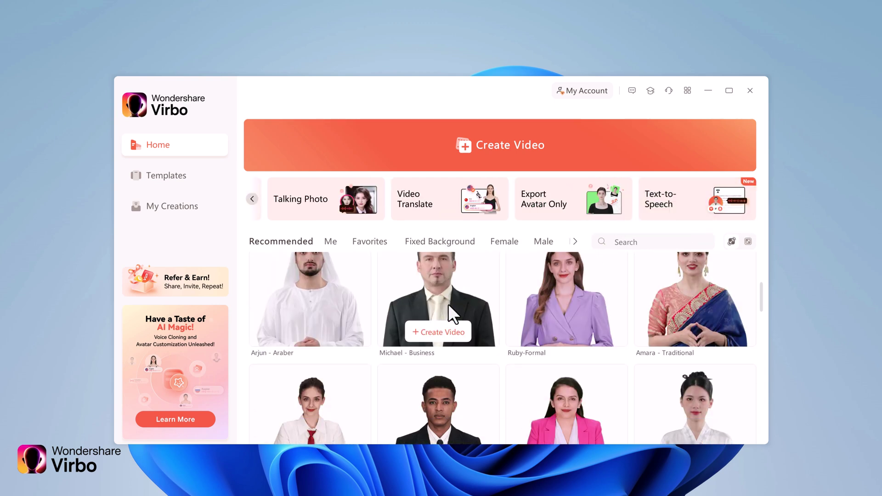
scroll(448, 305, down, 10)
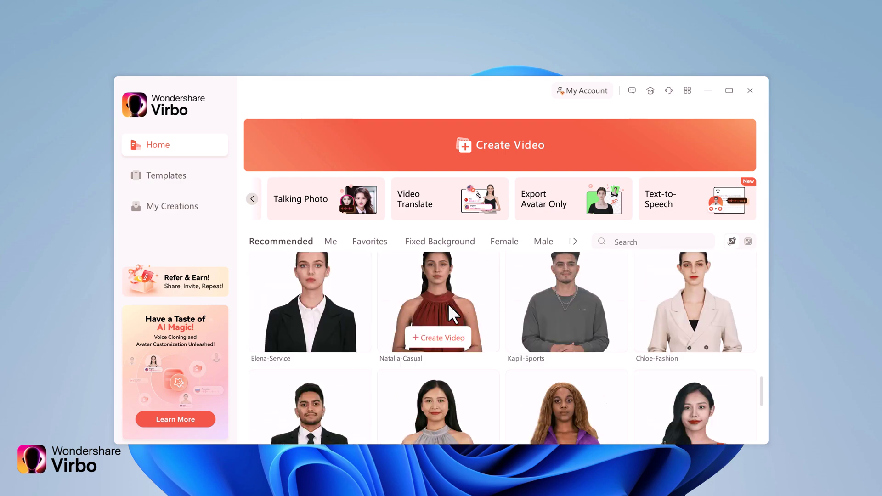
scroll(448, 305, down, 3)
scroll(448, 305, up, 12)
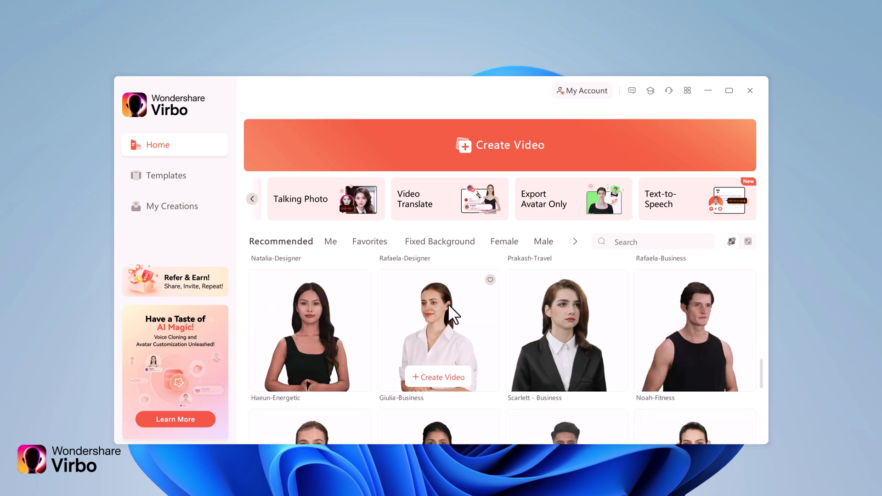
scroll(381, 184, up, 3)
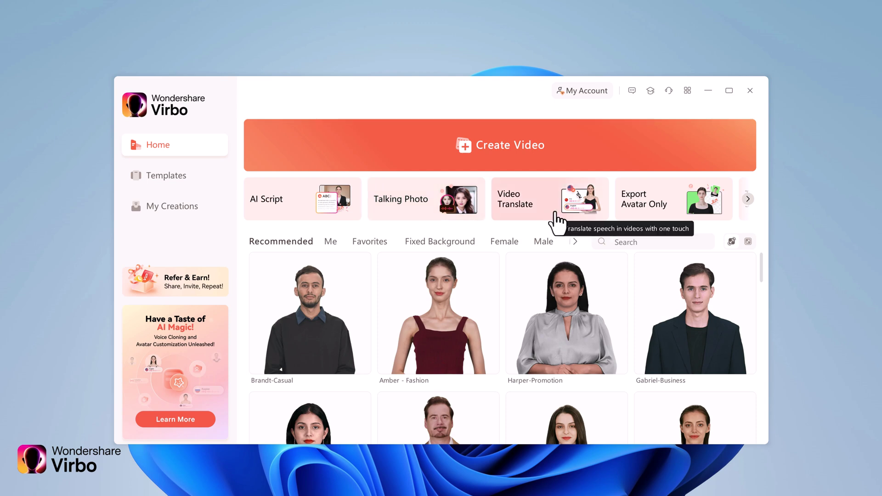
click(749, 201)
scroll(448, 304, down, 10)
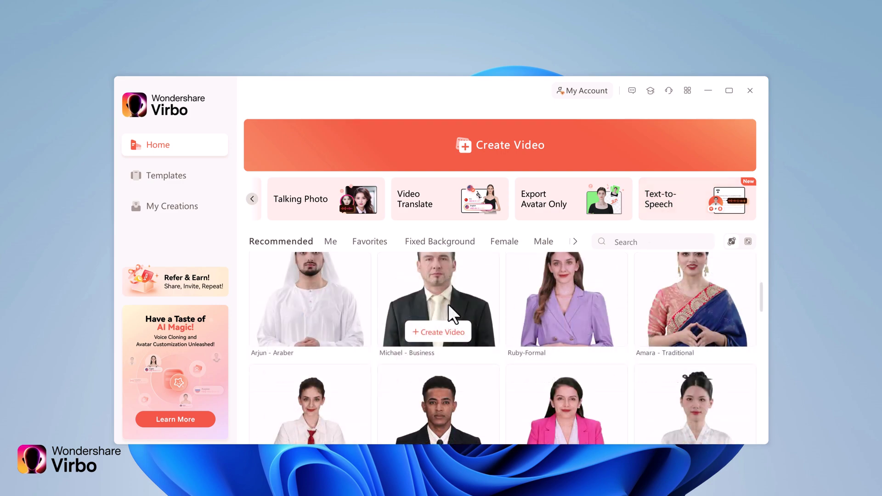
scroll(449, 305, down, 15)
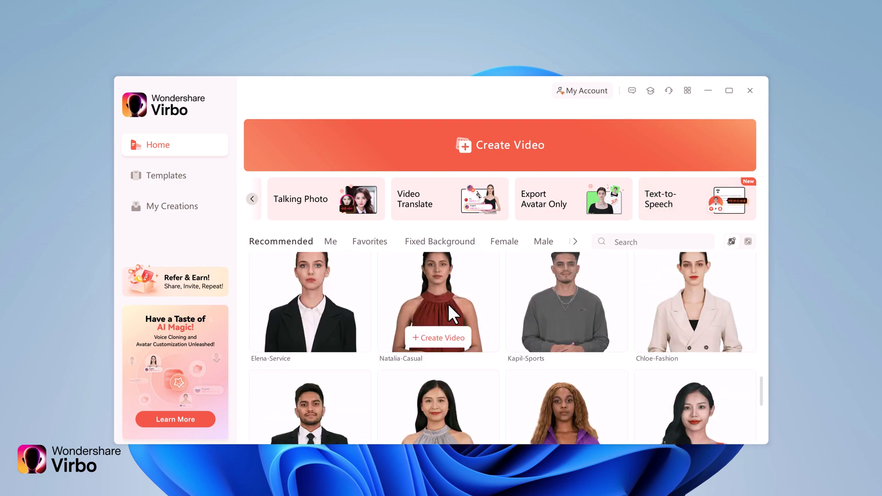
scroll(448, 304, up, 15)
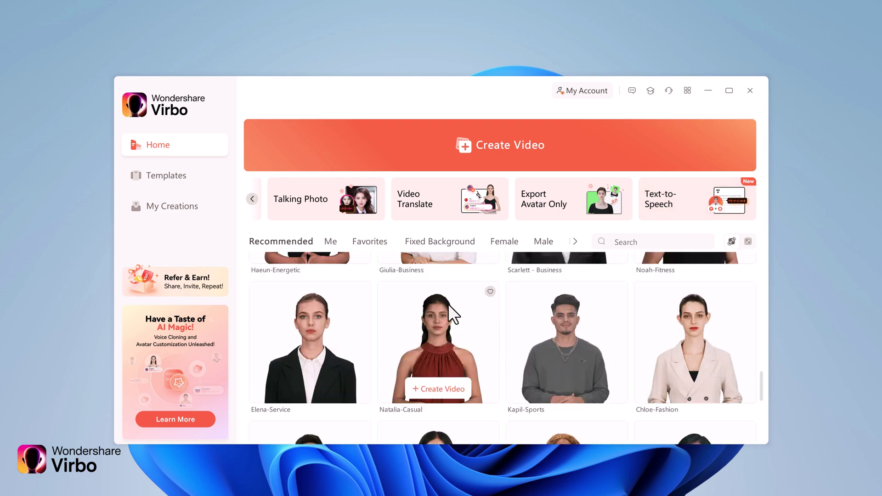
Try the Favorites, Fixed background, Female, Male and Marketing filters, settling on News avatars.
click(370, 242)
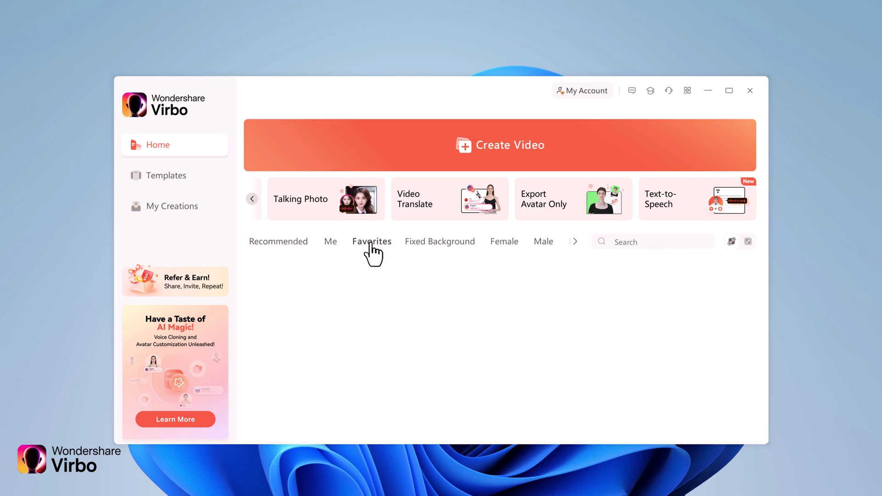
click(420, 243)
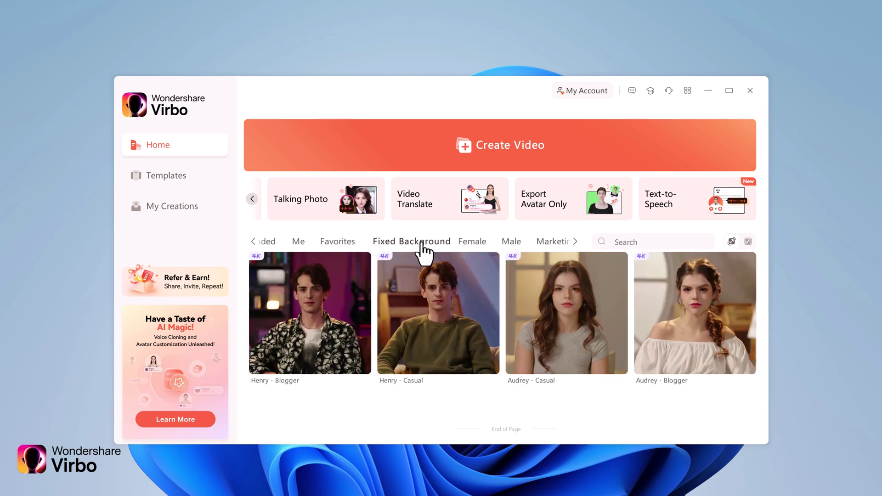
click(475, 245)
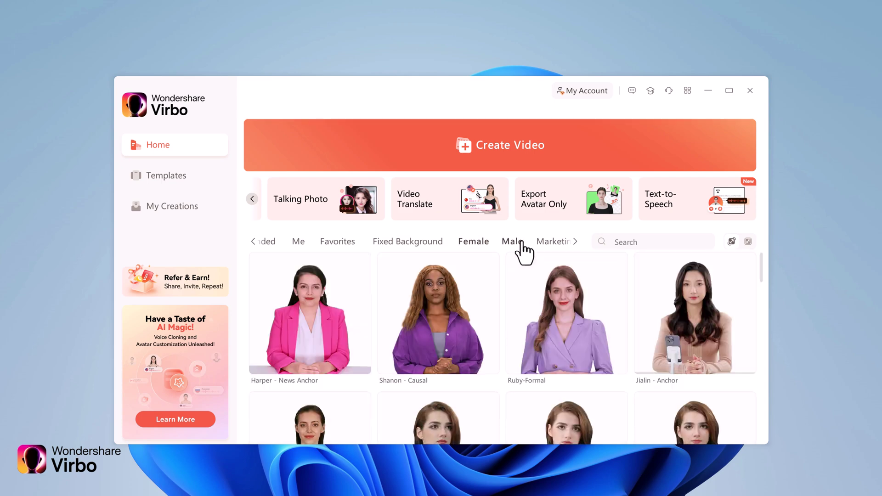
click(521, 243)
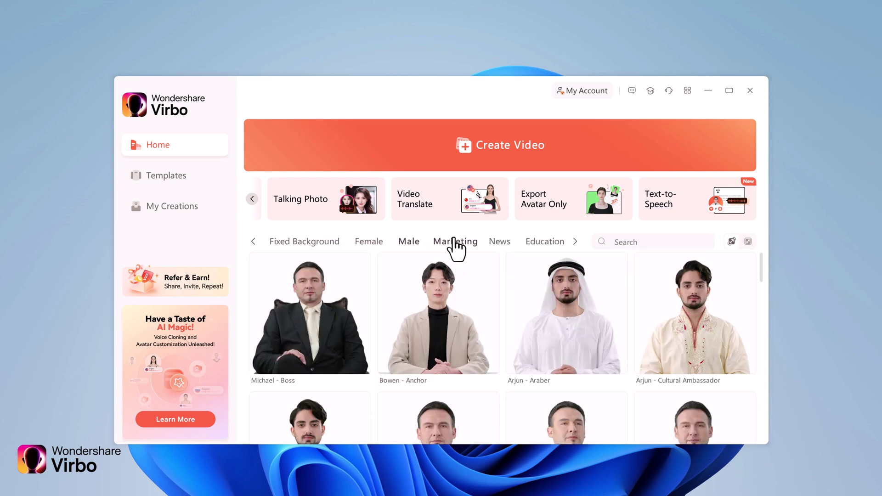
click(457, 245)
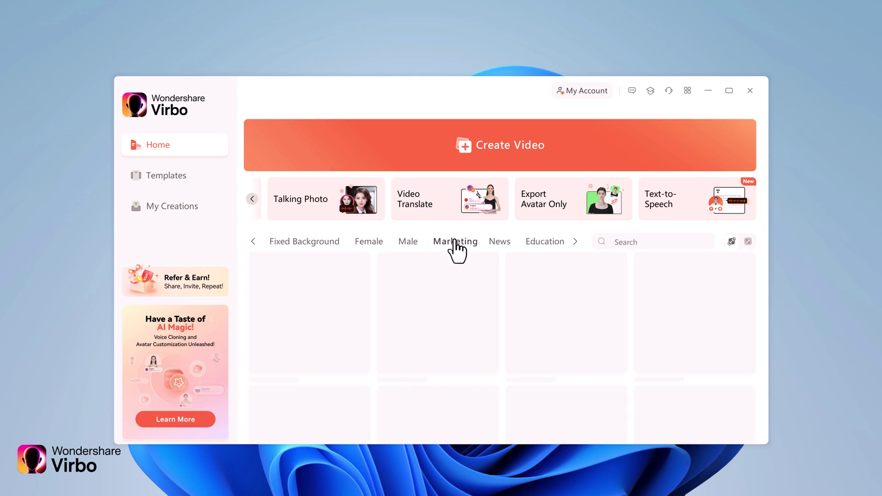
click(496, 248)
scroll(517, 335, down, 7)
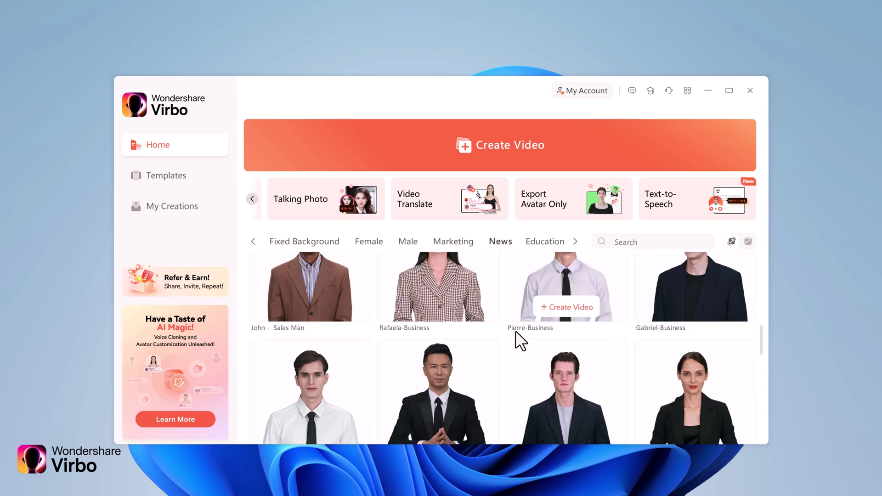
In Templates, show the Explainer Video category filtered to 9:16 portrait templates.
click(185, 176)
scroll(596, 250, down, 6)
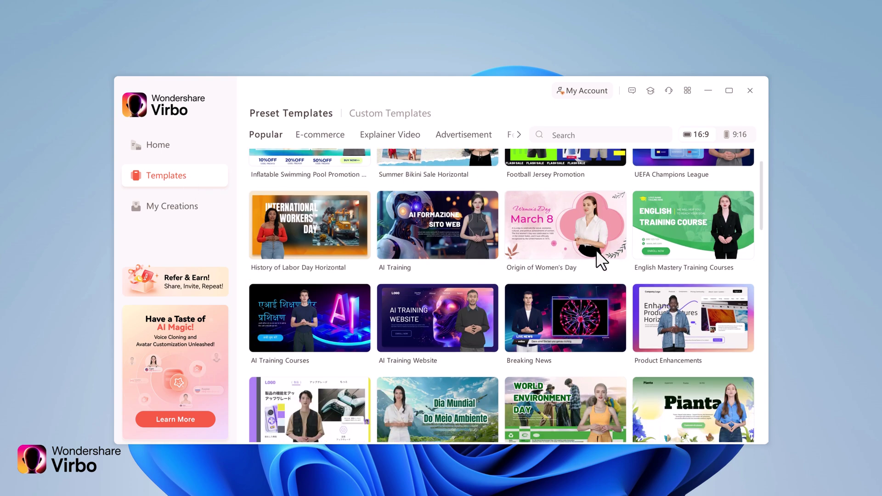
click(385, 137)
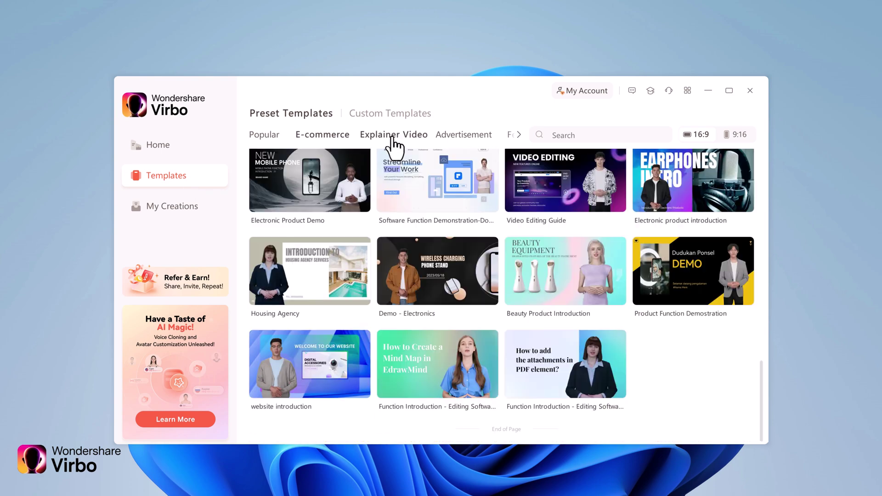
click(393, 137)
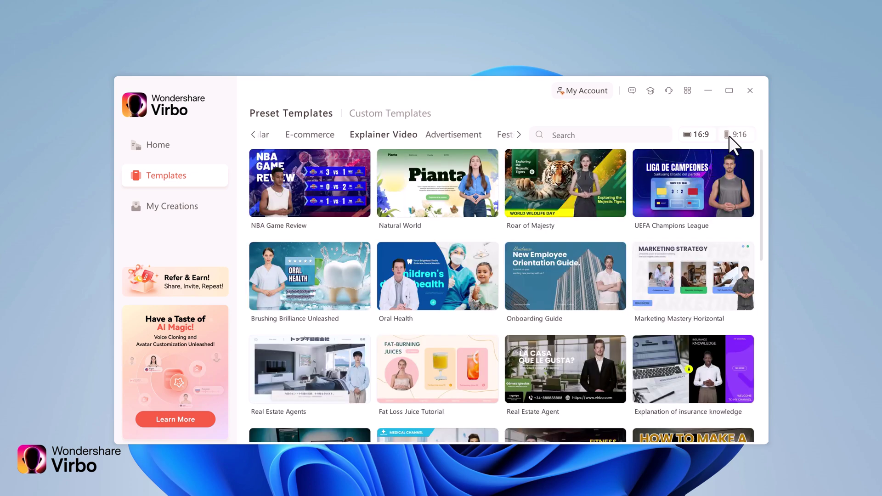
click(729, 136)
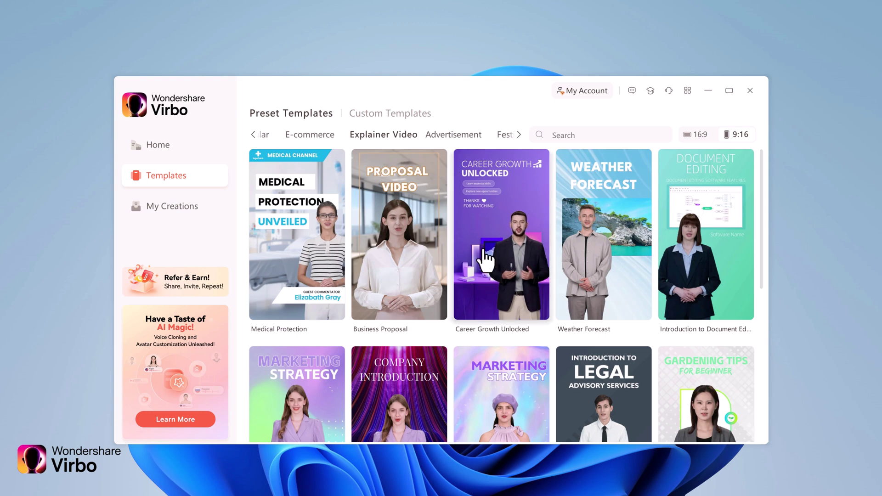
scroll(400, 247, down, 1)
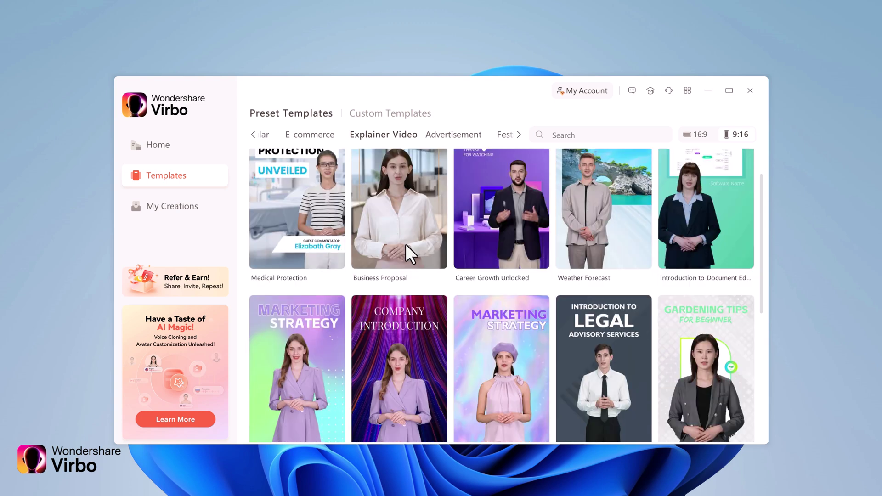
scroll(398, 243, up, 1)
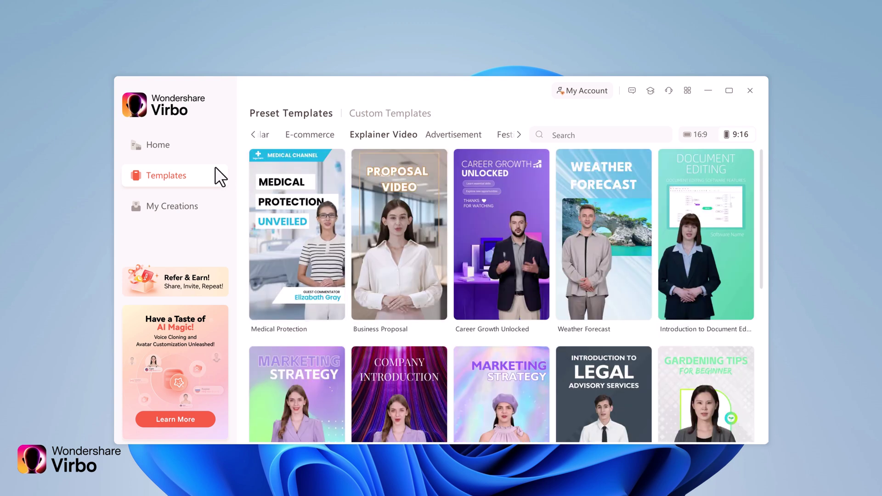
From Home, create a new video project in Landscape 16:9.
click(183, 140)
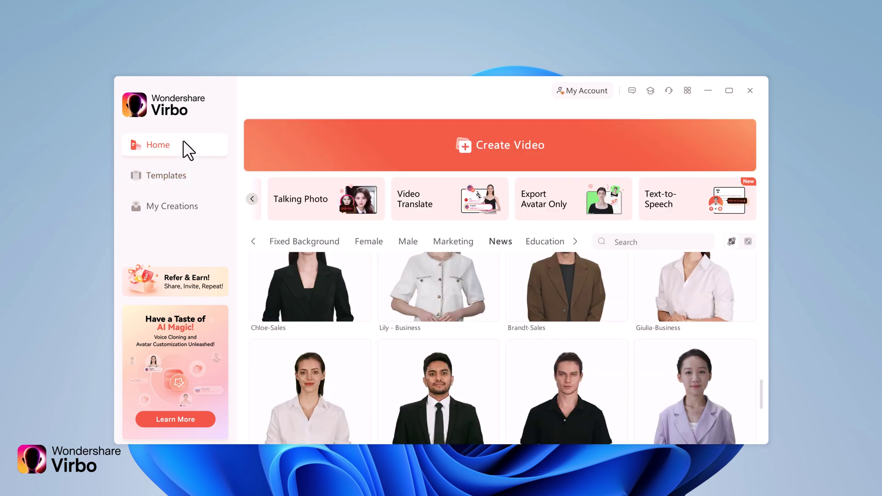
click(442, 156)
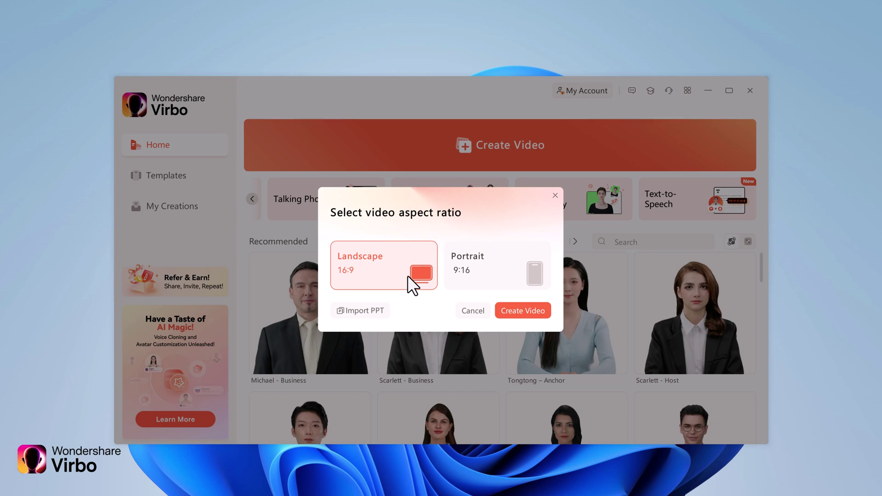
click(519, 315)
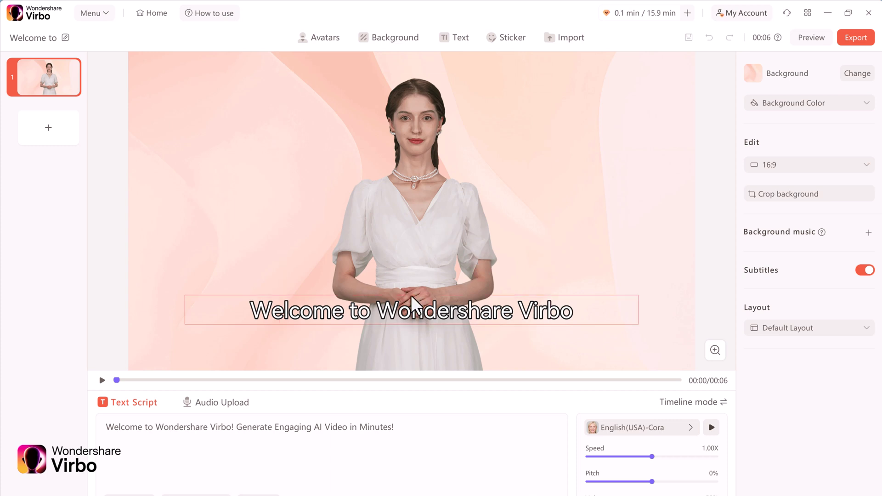
Select the presenter on the canvas and browse the Male avatars in the library.
click(428, 152)
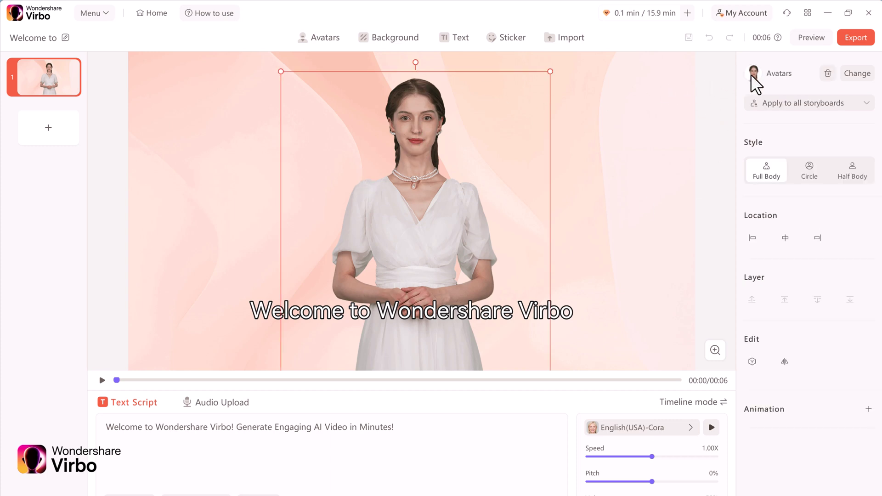
click(330, 41)
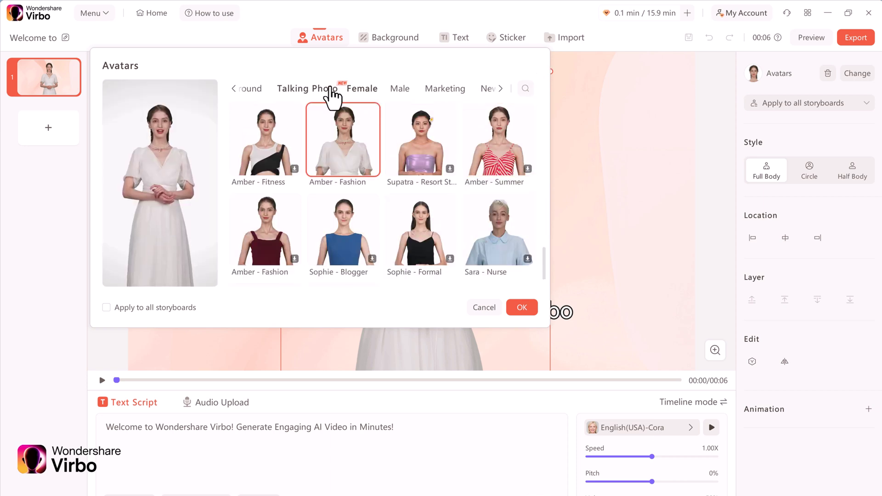
click(395, 91)
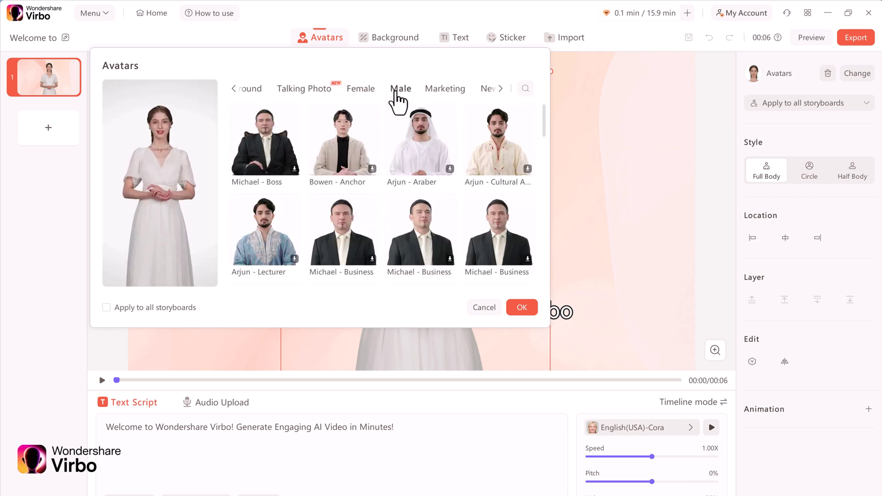
scroll(429, 152, down, 3)
scroll(429, 154, down, 4)
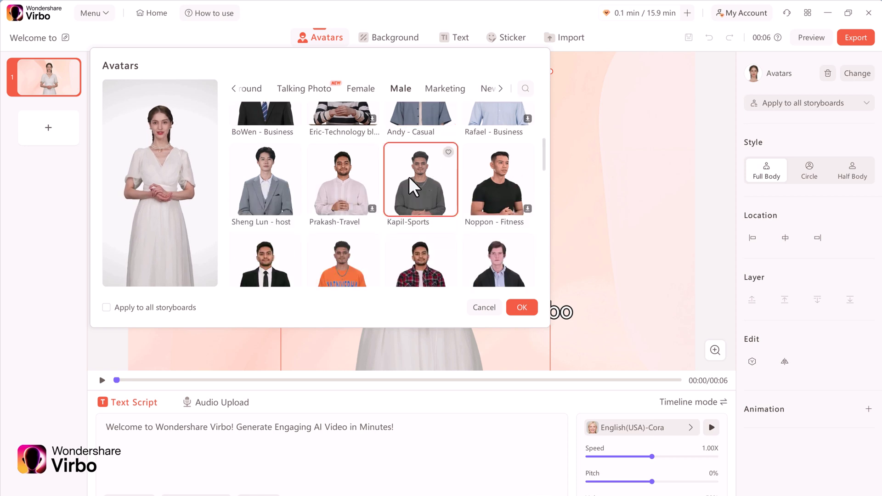
scroll(412, 211, down, 1)
scroll(395, 202, down, 1)
scroll(276, 191, up, 2)
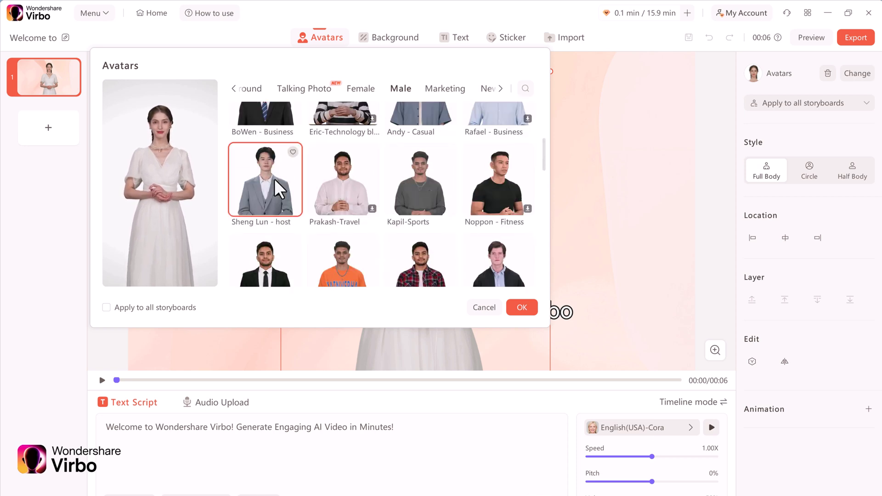
scroll(299, 202, down, 2)
Preview Prakash-Business and Gabriel-Sales, then apply the bearded man in a black suit.
click(285, 202)
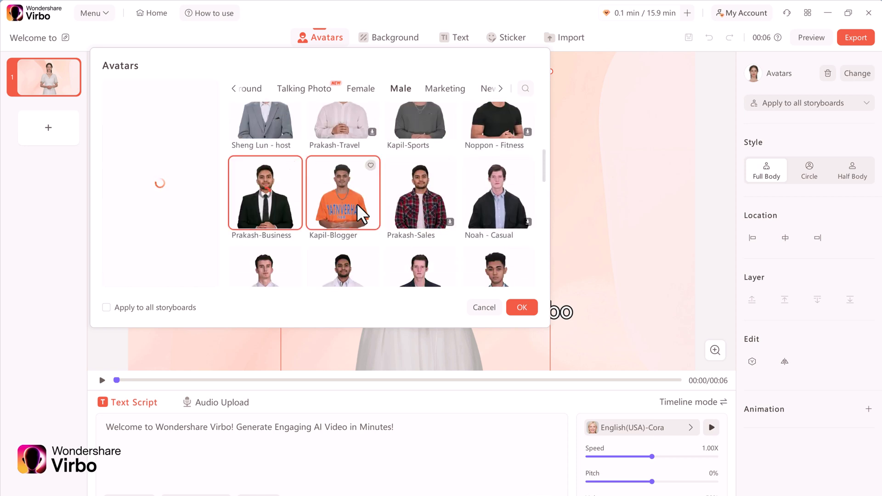
scroll(265, 211, down, 3)
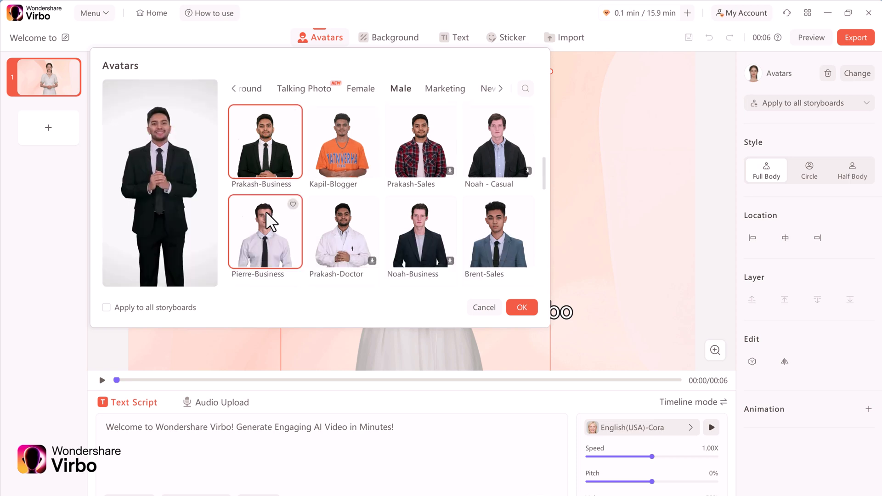
scroll(296, 235, down, 1)
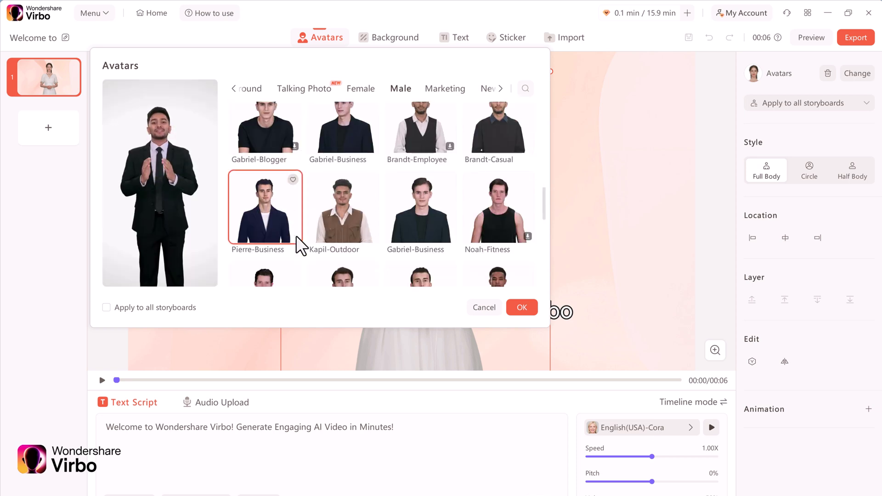
scroll(295, 236, down, 3)
scroll(297, 235, down, 2)
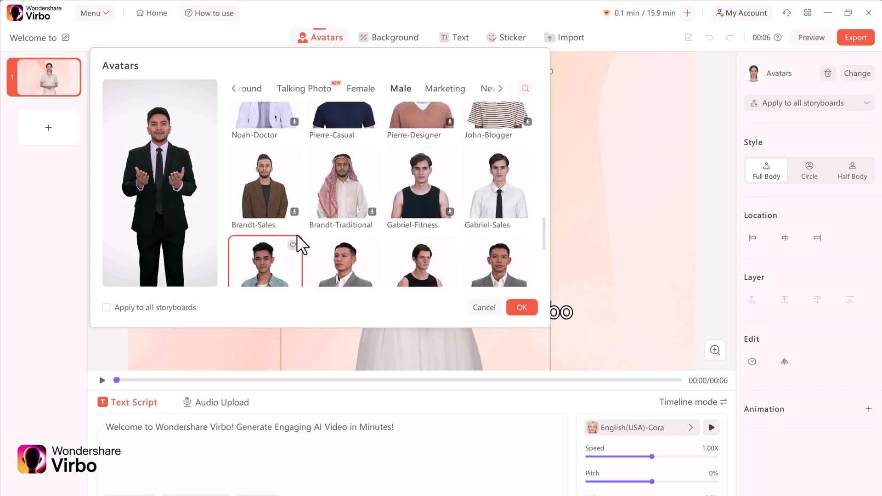
click(490, 172)
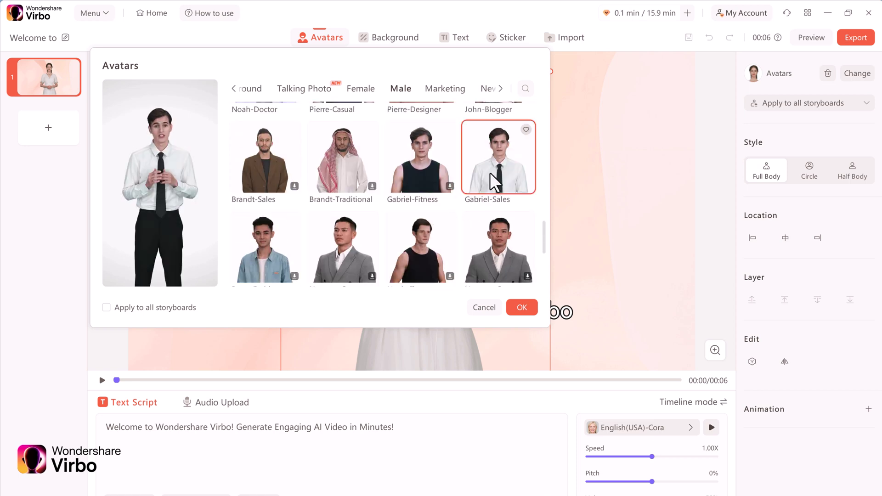
scroll(484, 199, down, 5)
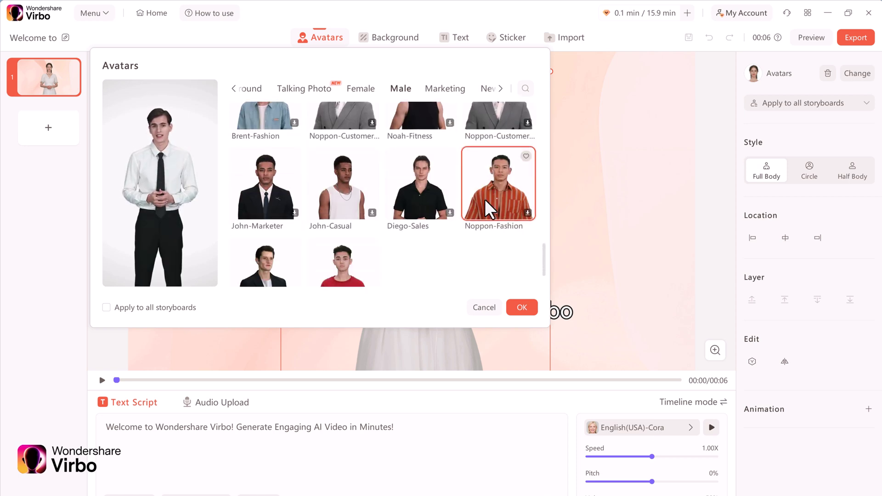
scroll(409, 186, up, 5)
click(410, 185)
scroll(410, 185, down, 2)
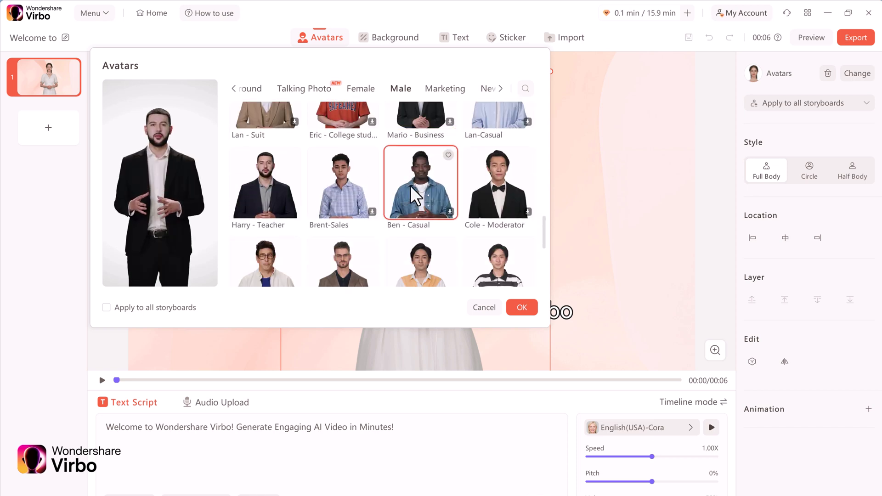
scroll(410, 185, down, 2)
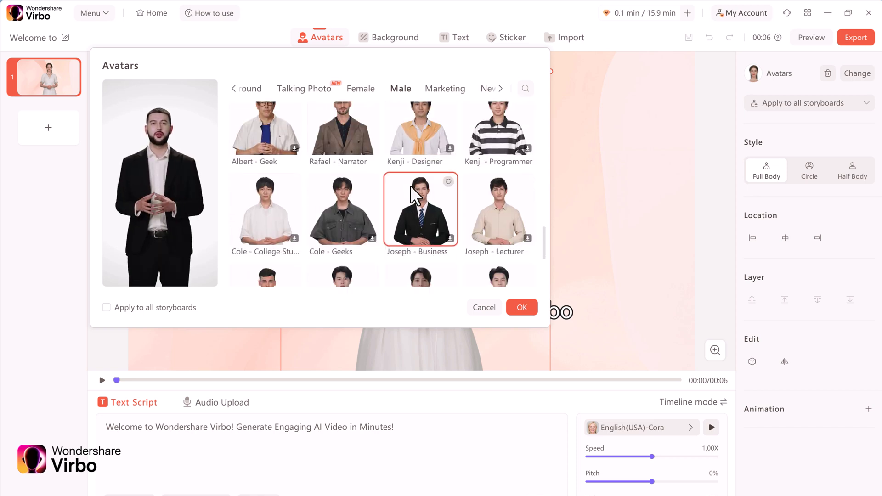
click(521, 305)
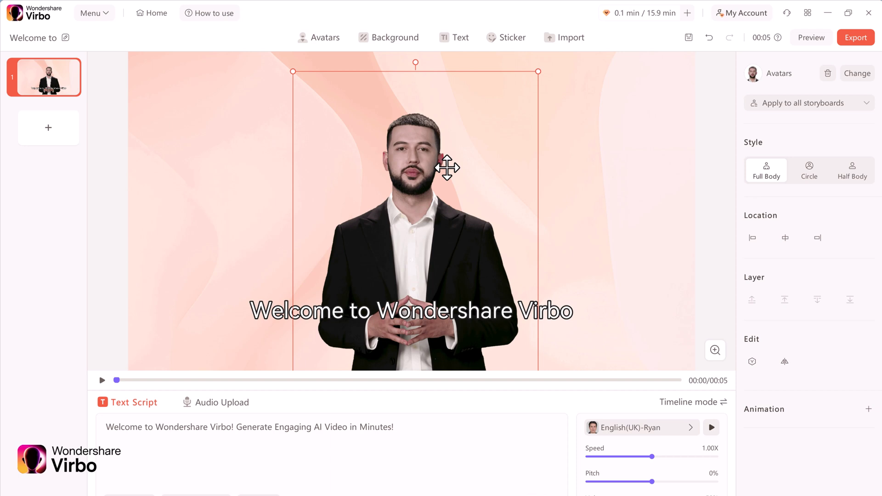
Browse the Basic, Simple, Lifestyle and Festival background categories.
click(363, 37)
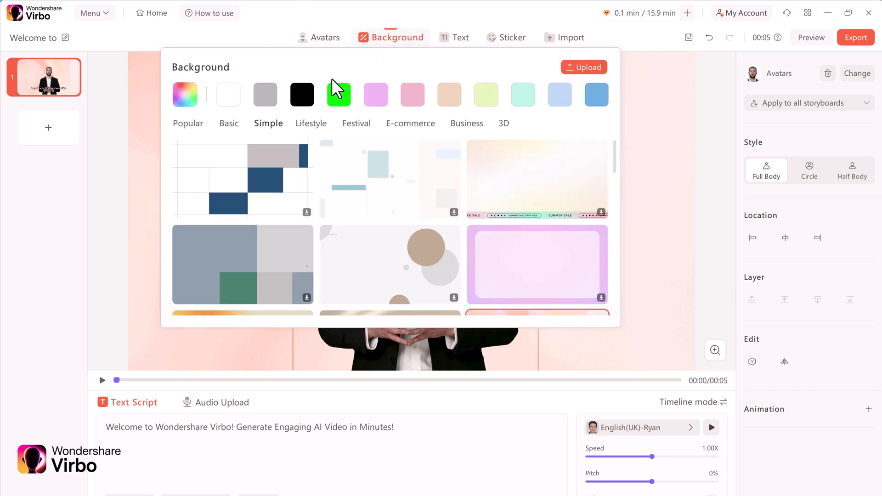
click(232, 128)
click(272, 128)
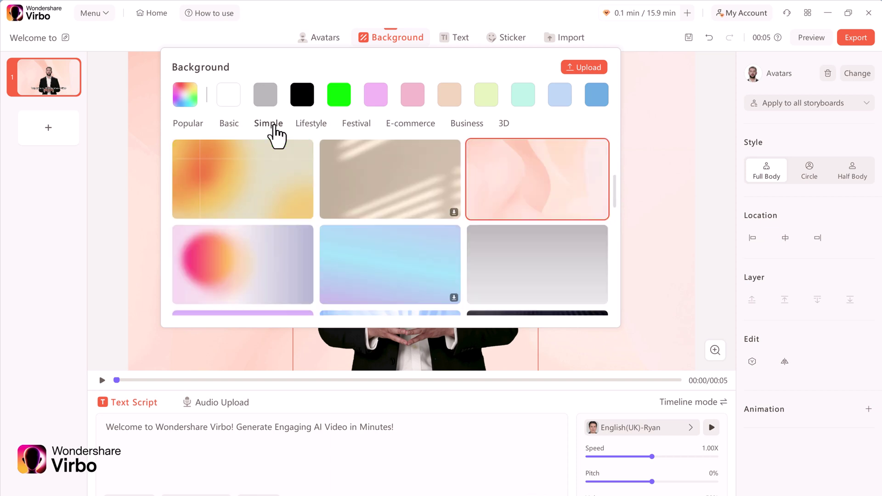
scroll(331, 183, down, 4)
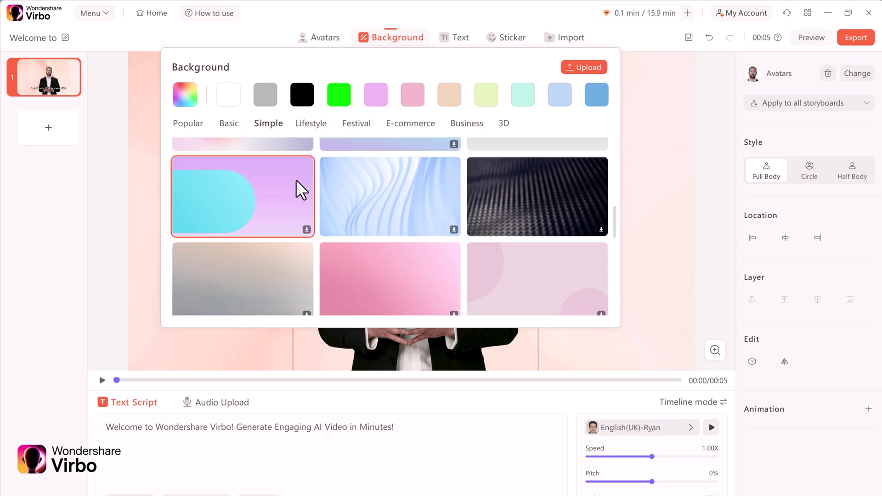
click(311, 123)
scroll(354, 156, down, 2)
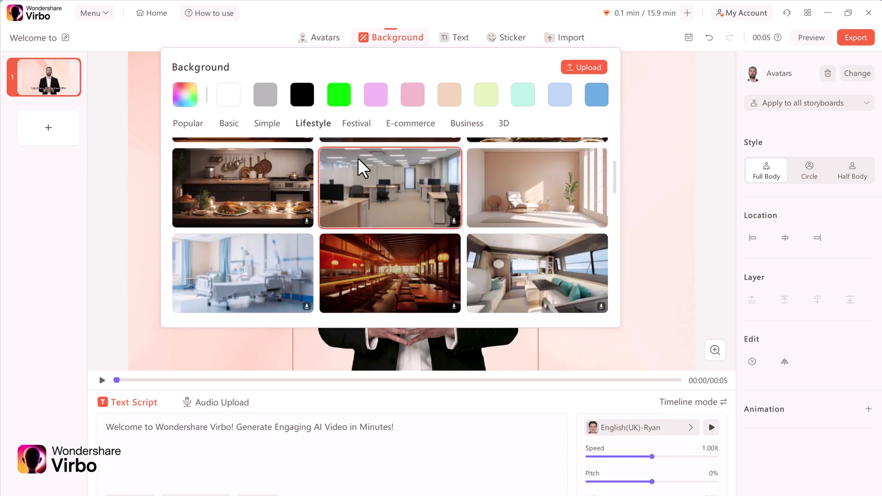
scroll(357, 158, down, 3)
click(359, 124)
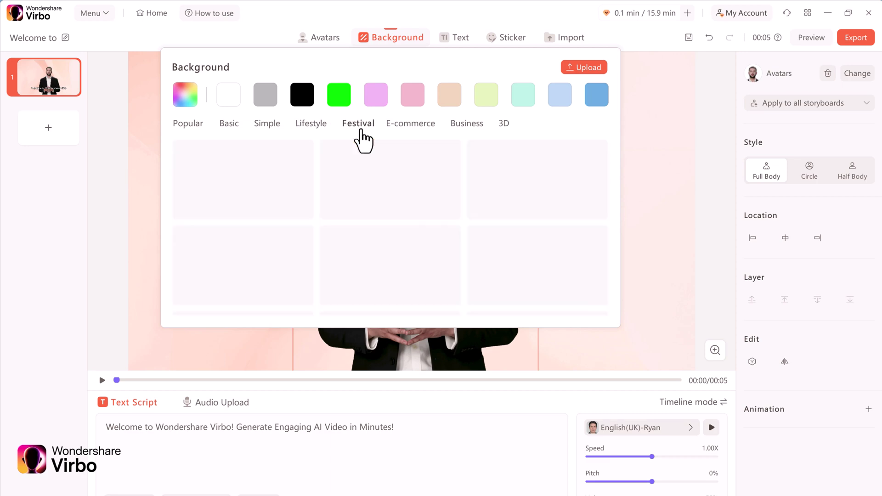
Apply the dark blue world-map stock-chart background from the E-commerce set.
click(411, 129)
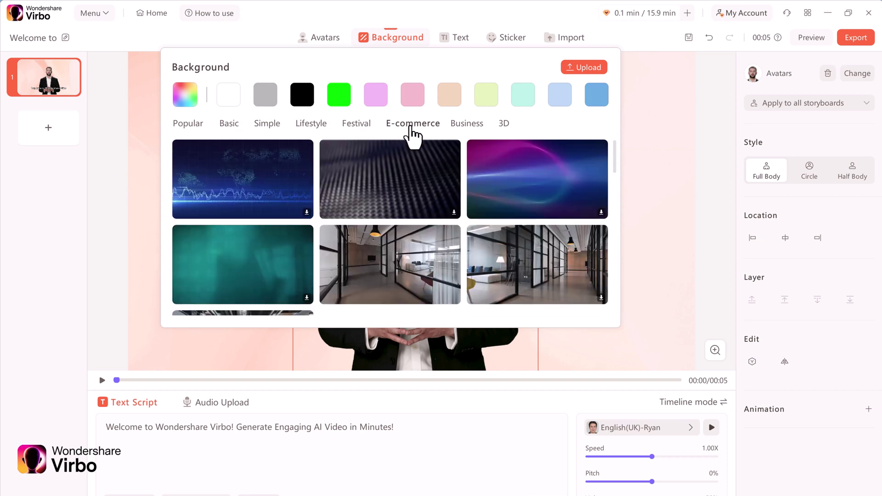
scroll(435, 199, down, 3)
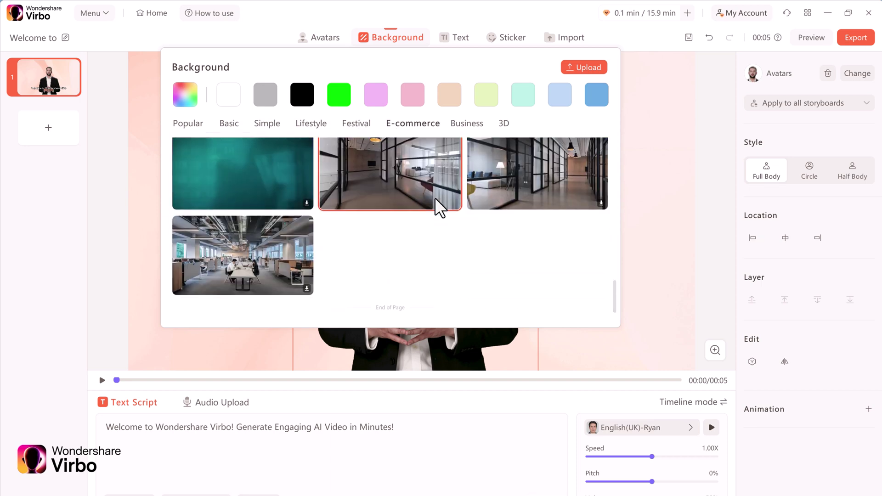
scroll(436, 199, up, 2)
scroll(435, 197, up, 1)
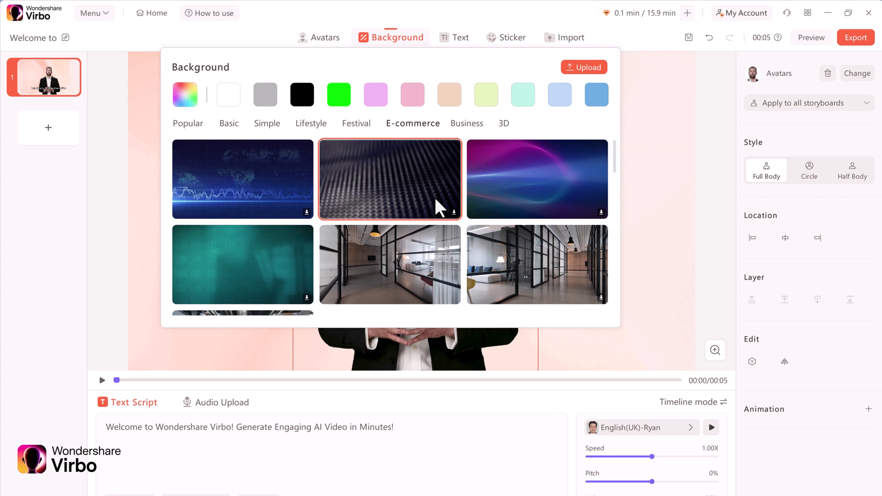
click(257, 195)
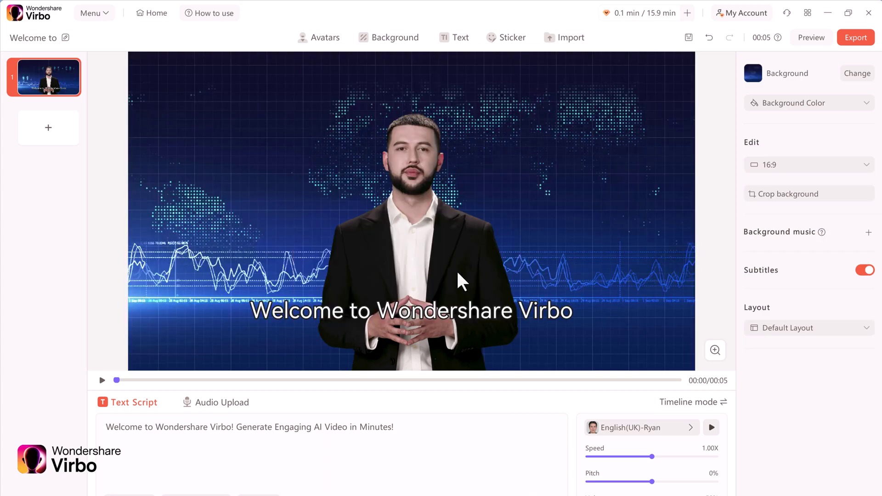
click(482, 312)
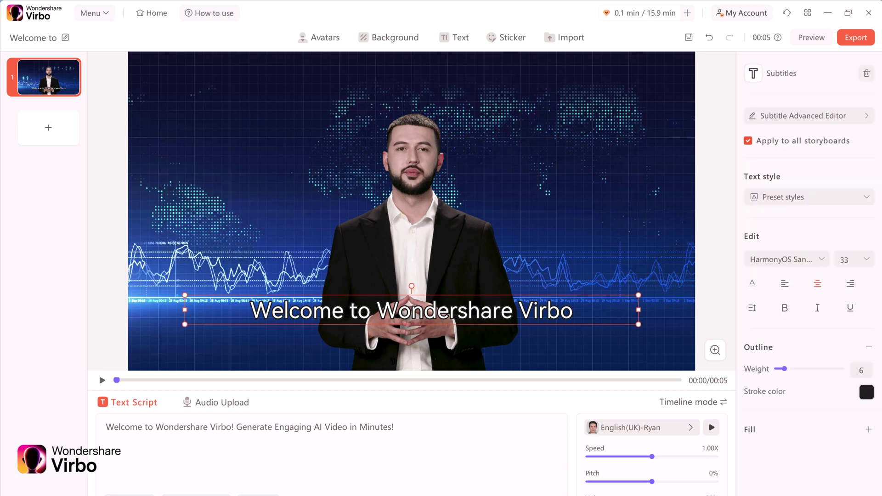
click(454, 38)
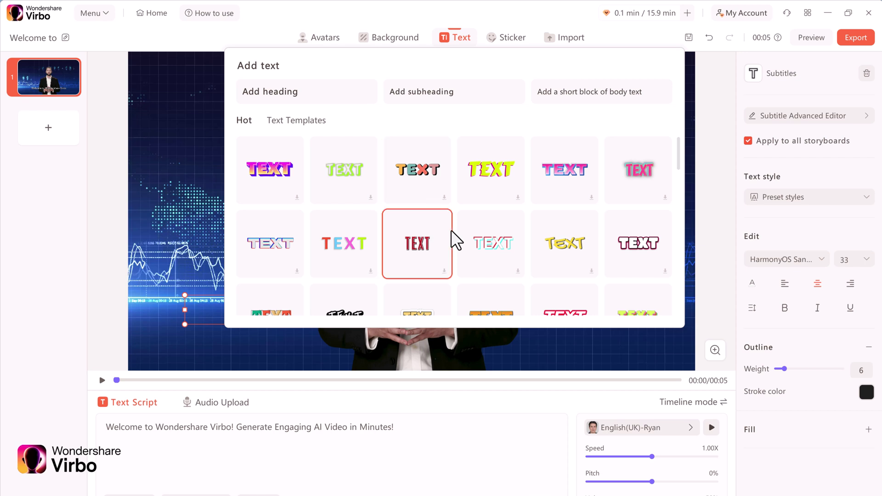
click(498, 36)
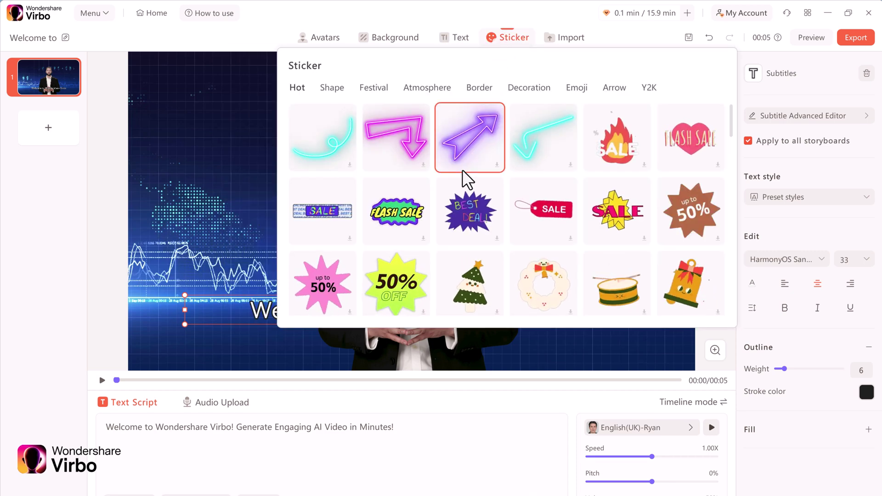
scroll(469, 203, down, 3)
scroll(469, 203, down, 1)
scroll(469, 206, down, 4)
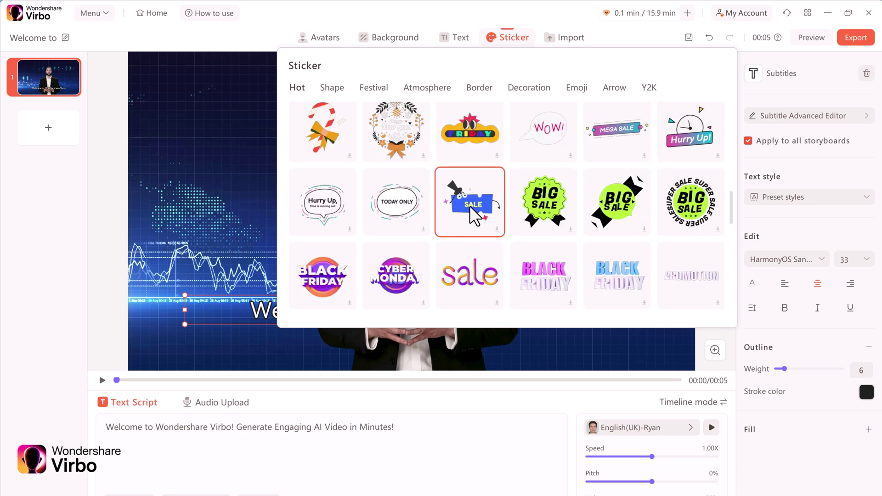
click(566, 37)
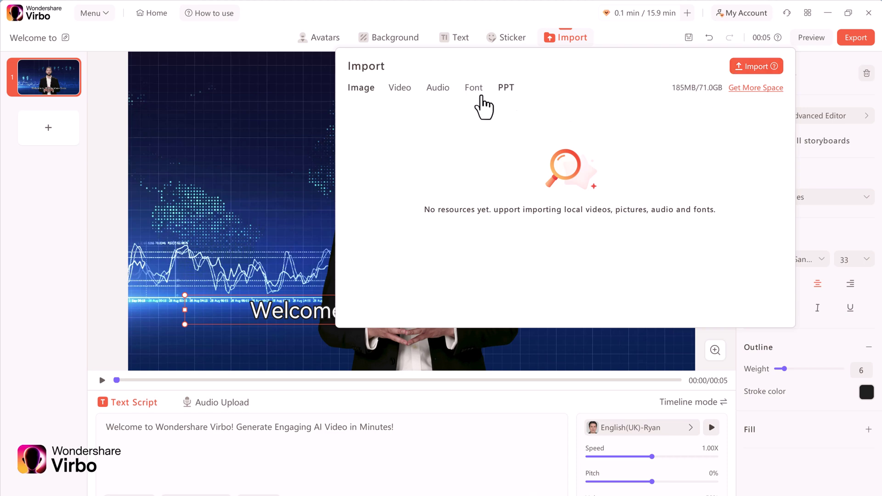
click(246, 45)
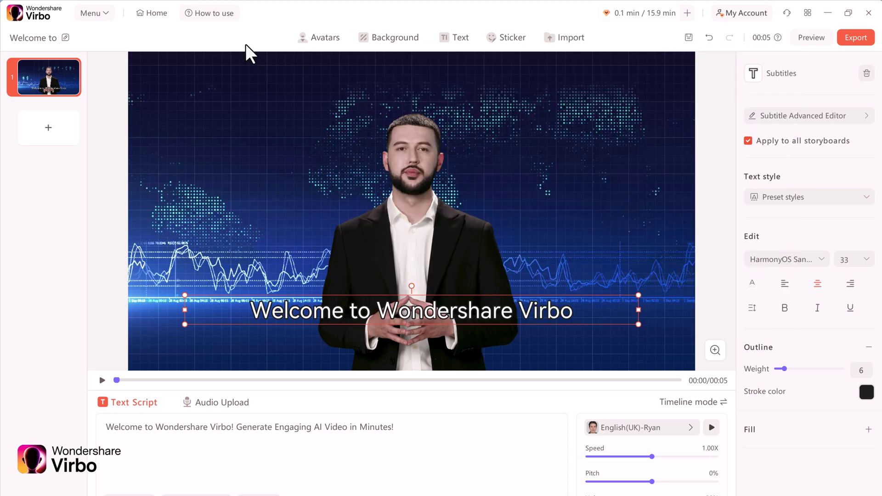
Try Circle and Half Body framings, keep Full Body, and centre the presenter horizontally.
click(422, 206)
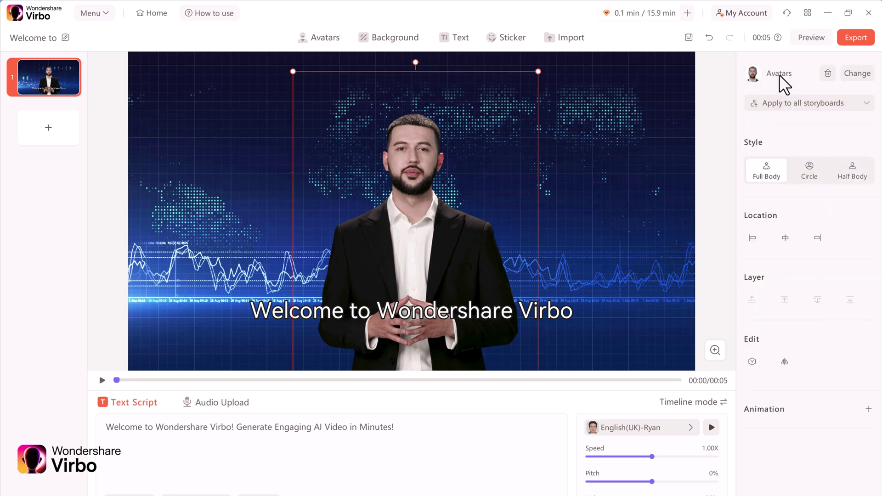
click(809, 176)
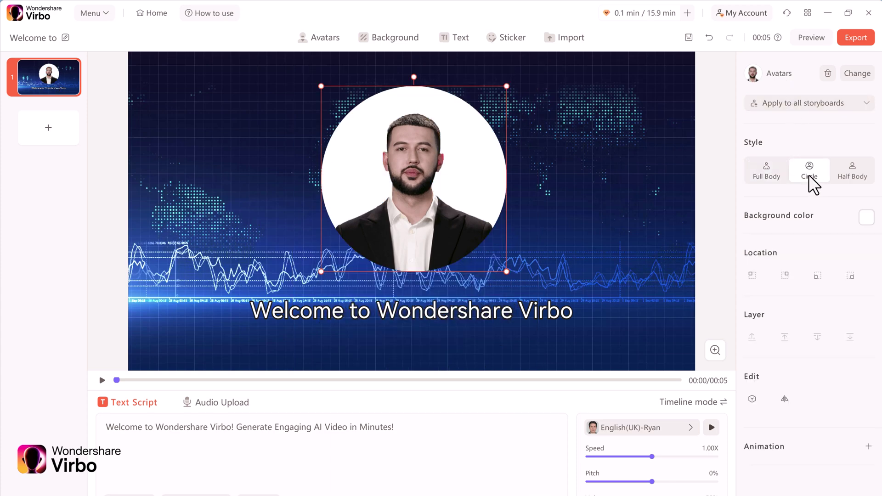
click(856, 171)
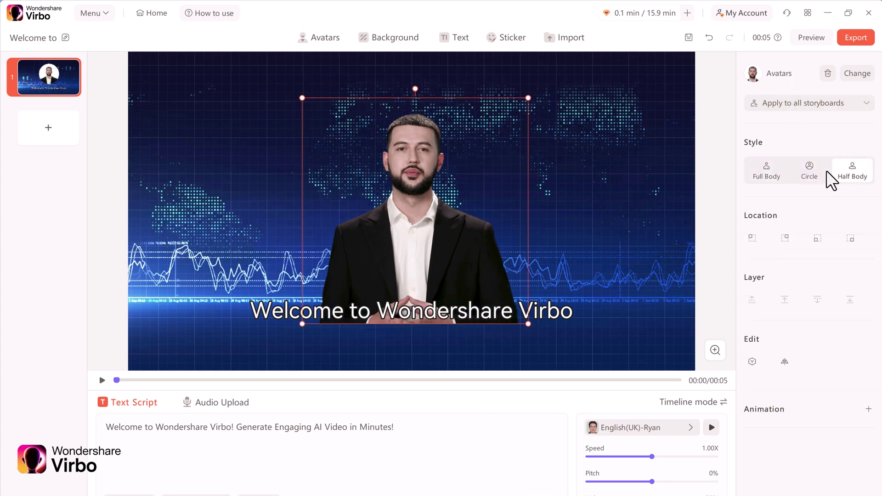
click(759, 175)
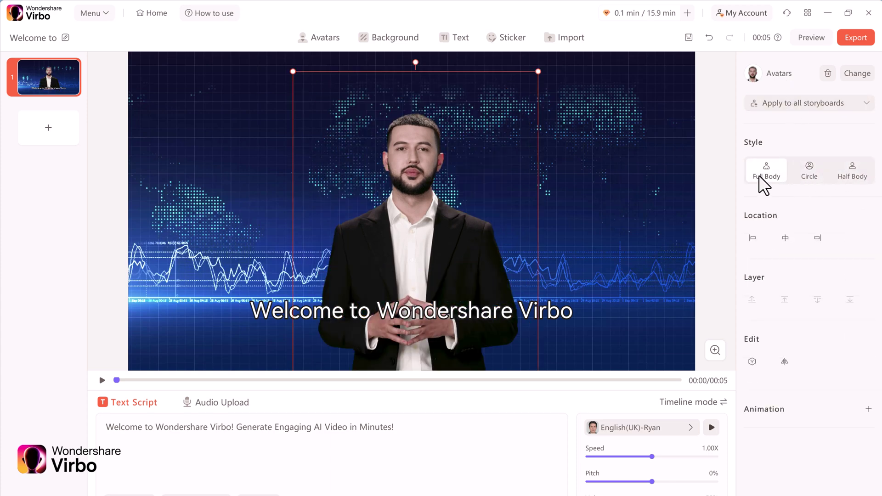
click(786, 235)
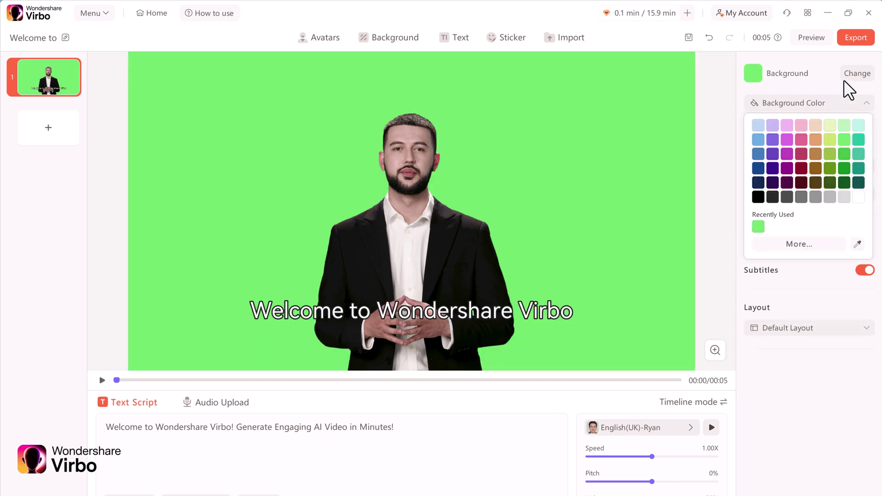
Apply the purple-blue light-streak E-commerce background and clear the script text.
click(849, 74)
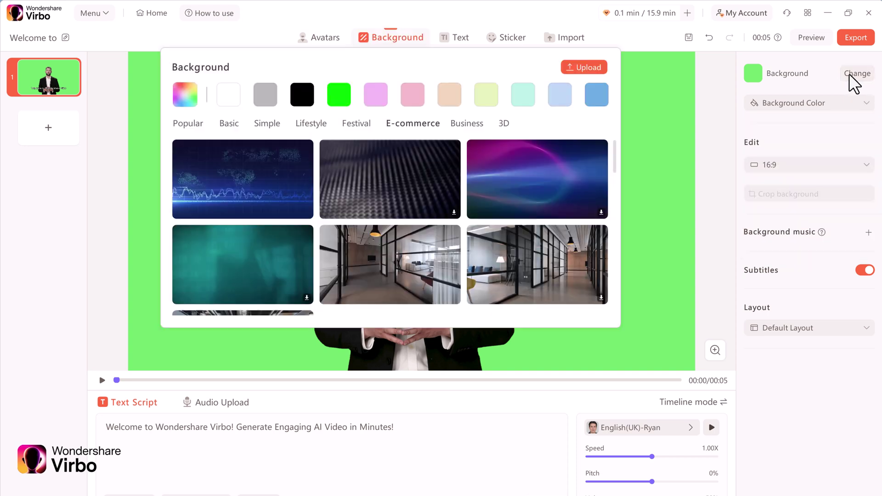
click(519, 186)
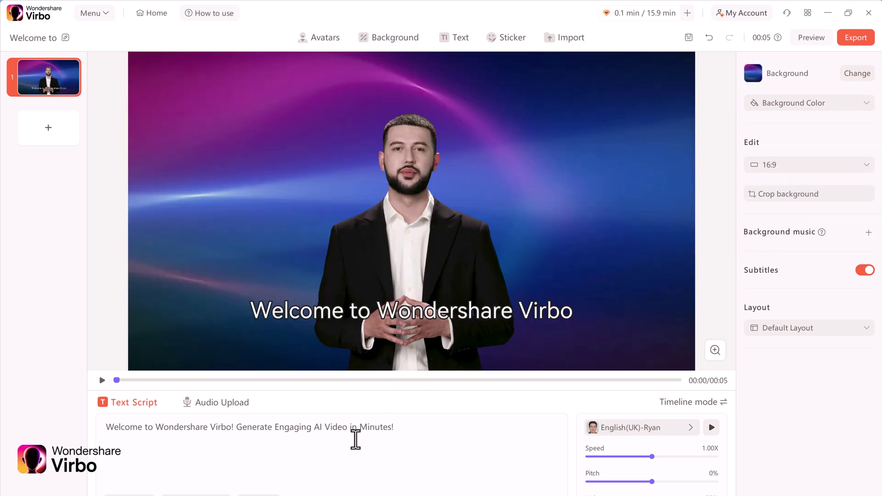
click(356, 439)
key(ctrl+a)
key(BackSpace)
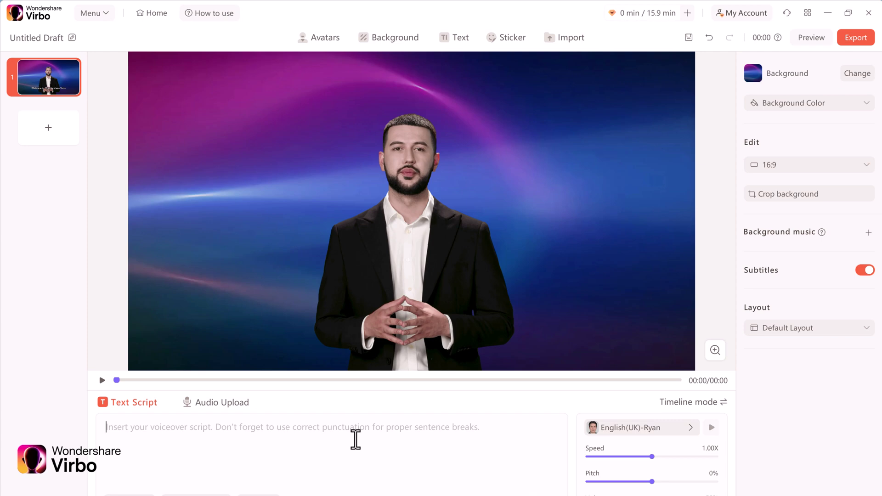
Check the Audio Upload options, then return to Text Script for the narration.
click(222, 405)
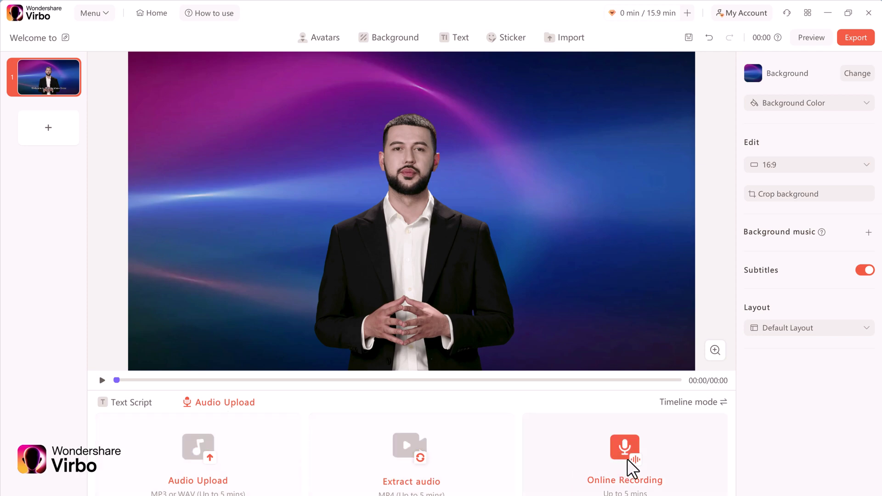
click(131, 404)
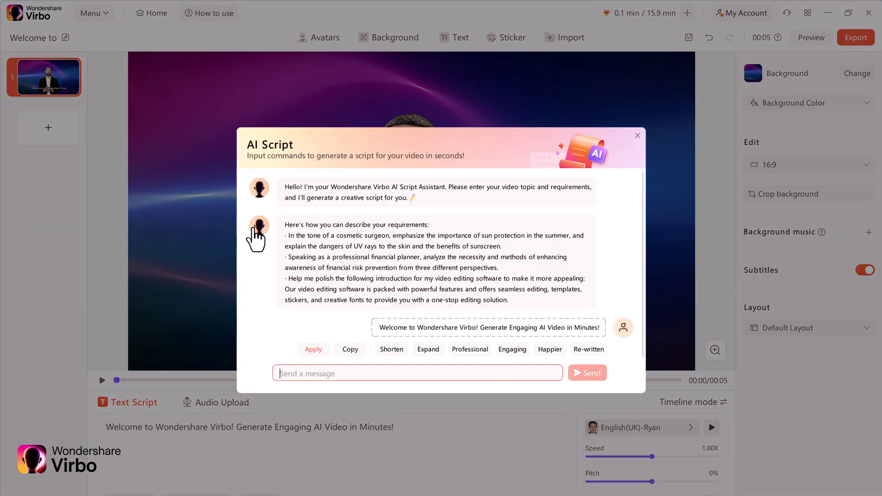
click(360, 372)
text(write a youtube vi)
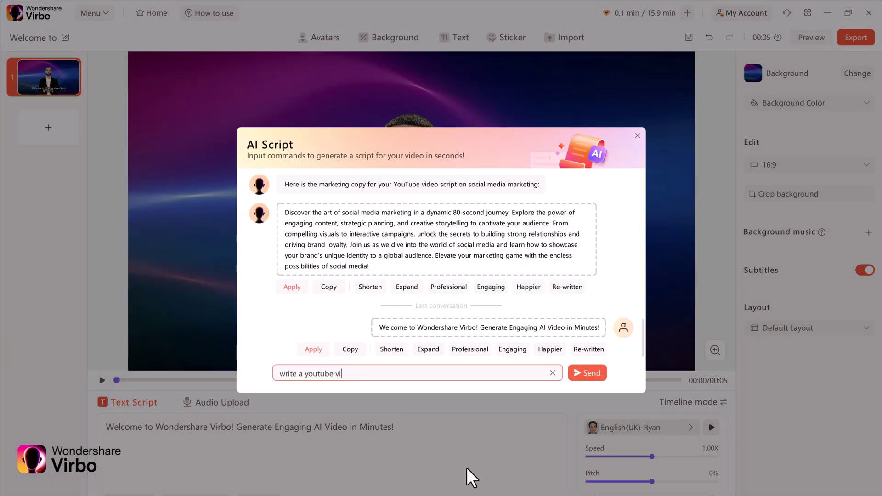
text(deo script on Whatsapp in 100 words)
key(Return)
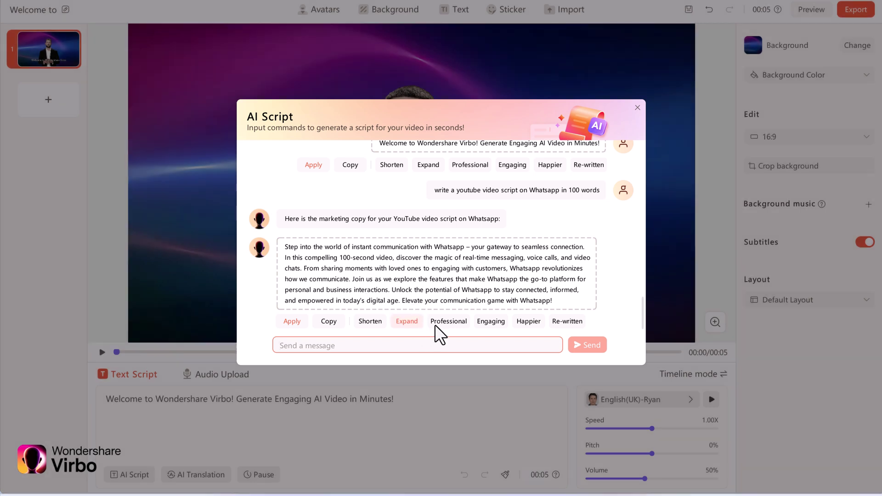
click(435, 324)
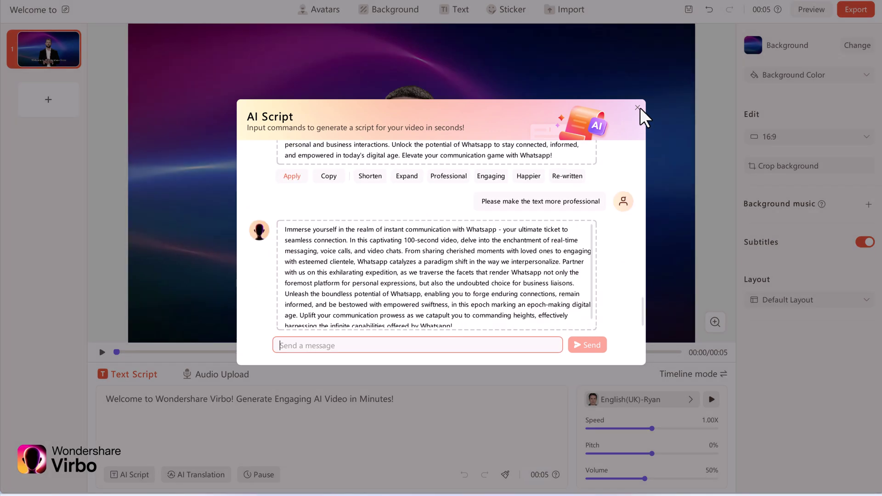
click(637, 108)
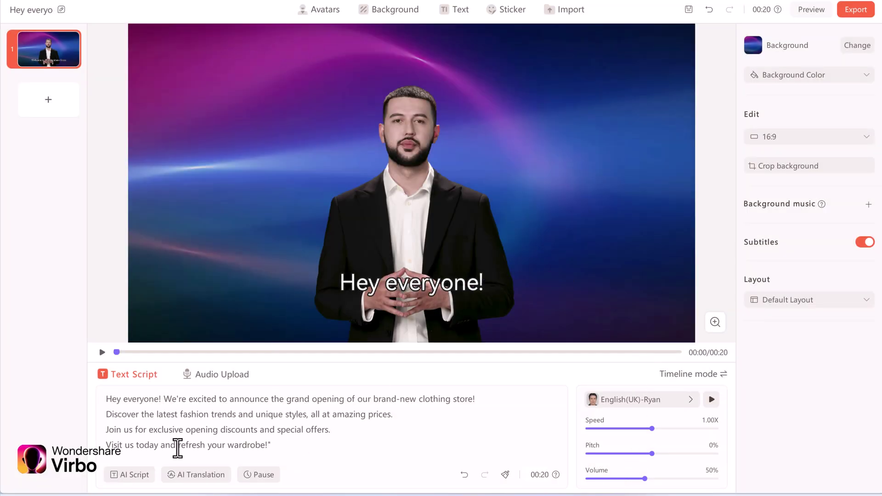
Preview a Japanese AI translation of the store-opening script, then close it without applying.
click(219, 477)
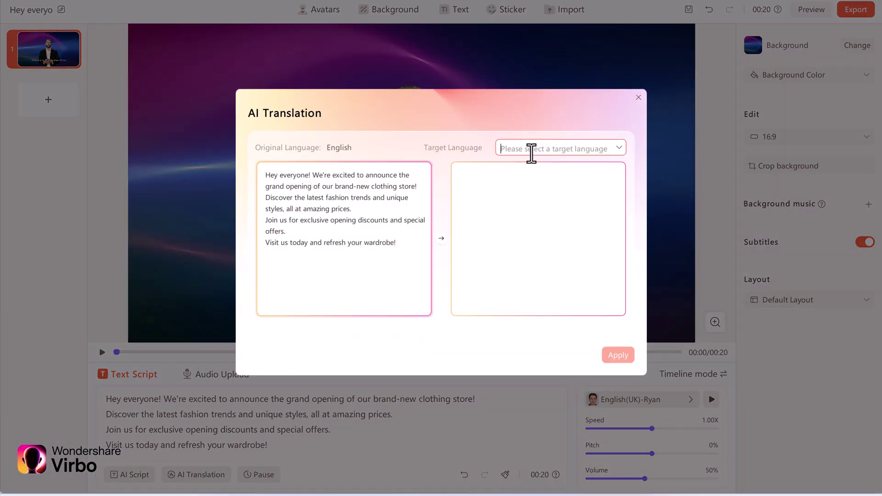
click(531, 149)
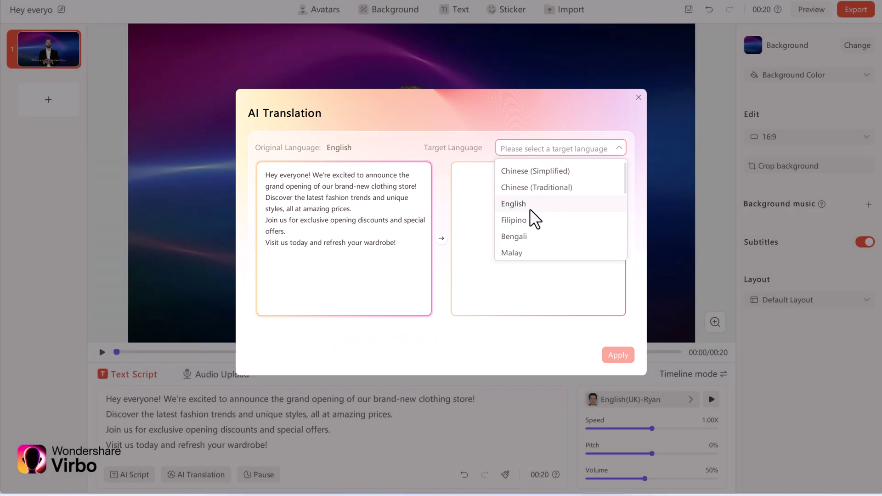
scroll(532, 236, down, 5)
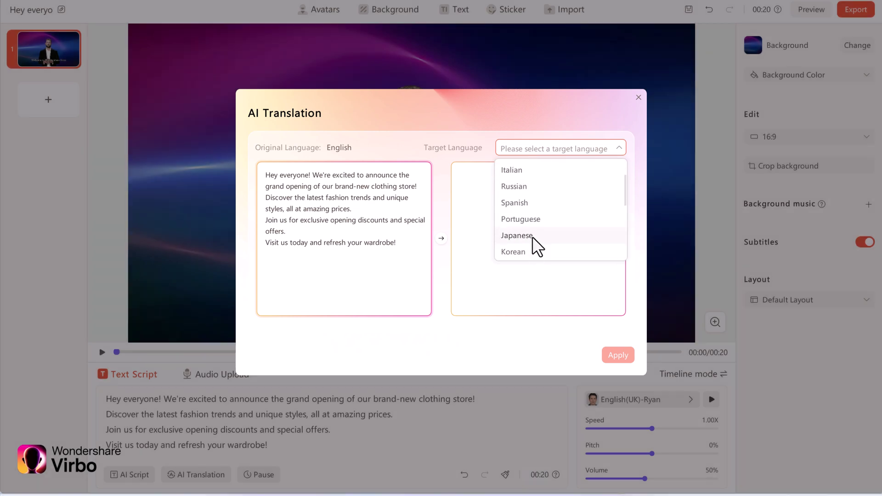
click(532, 236)
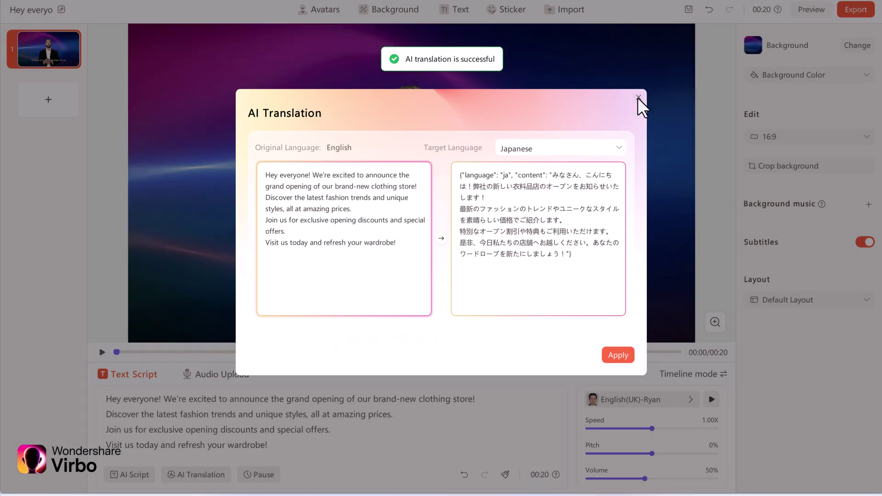
click(638, 97)
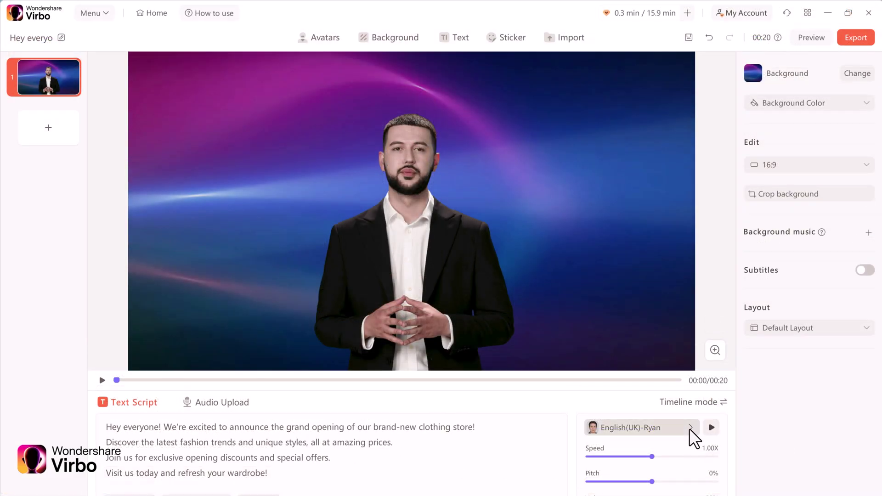
Filter the voiceover list to English male voices.
click(690, 427)
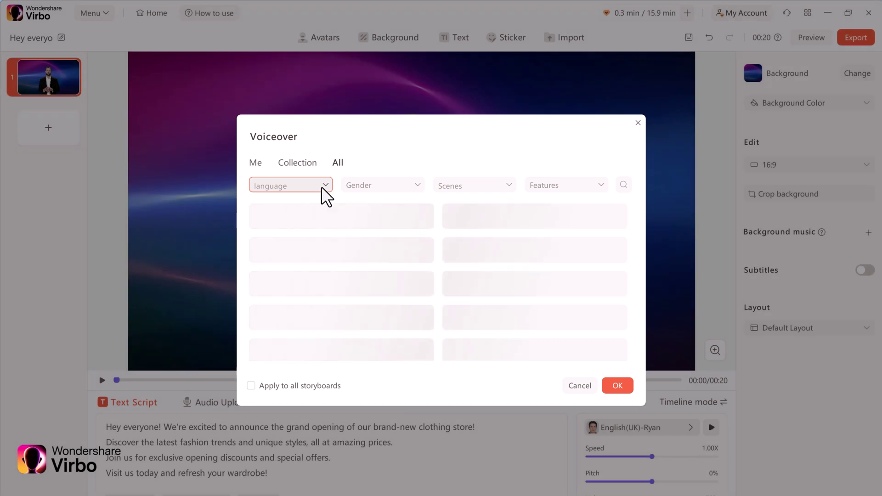
click(322, 187)
click(299, 224)
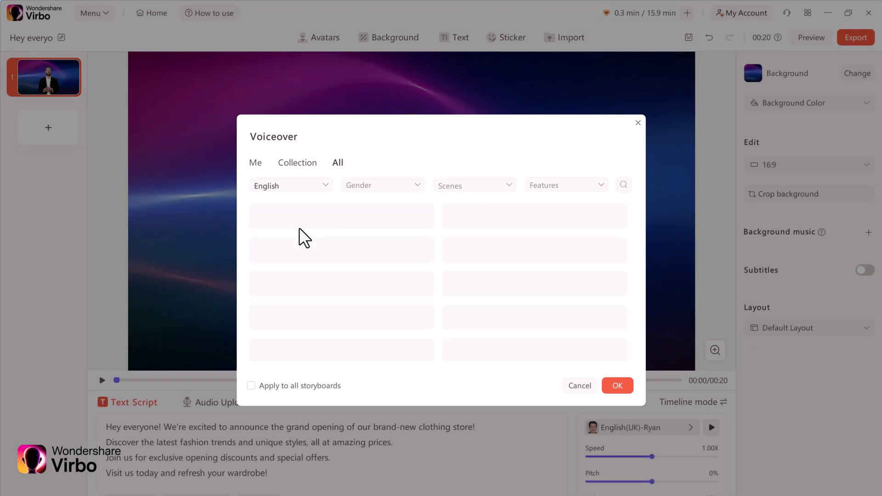
click(414, 186)
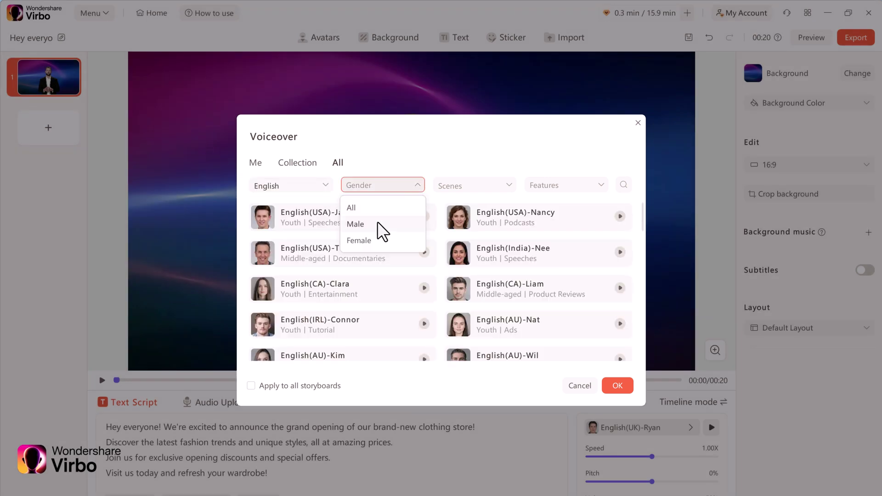
click(377, 224)
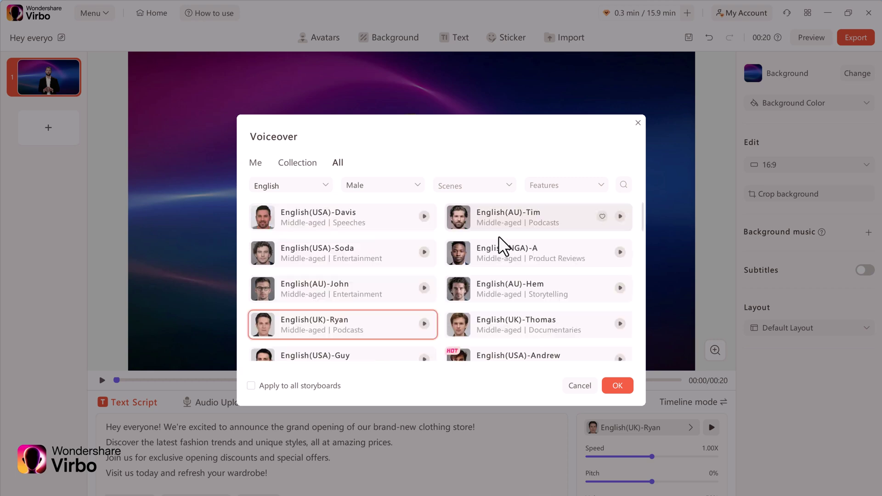
click(595, 185)
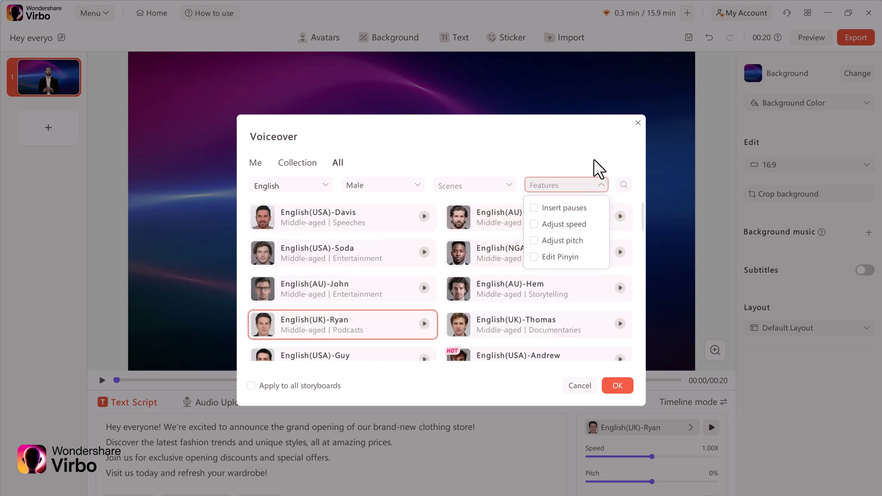
click(593, 158)
Preview voice samples and apply English(USA)-Guy as the narration voice.
scroll(580, 251, down, 1)
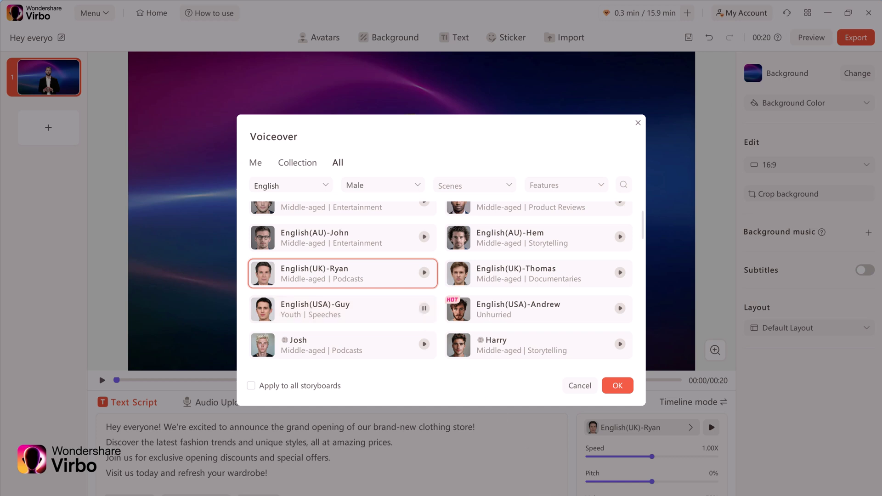
click(423, 310)
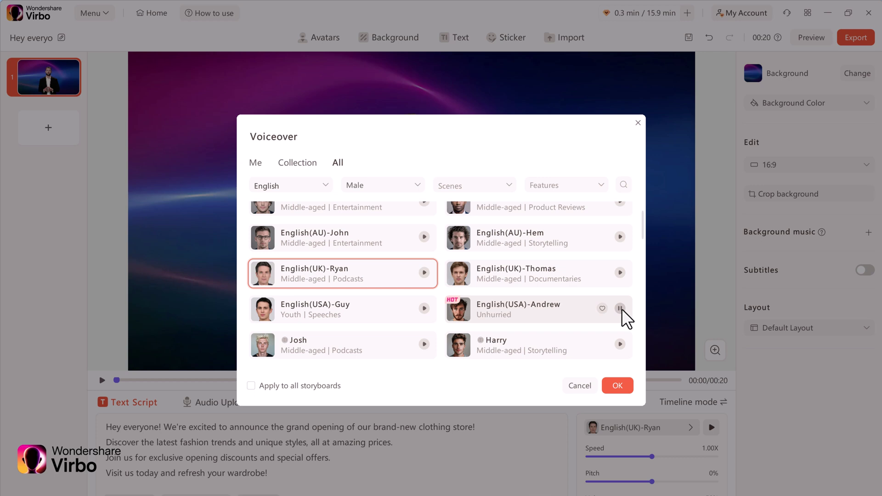
click(619, 344)
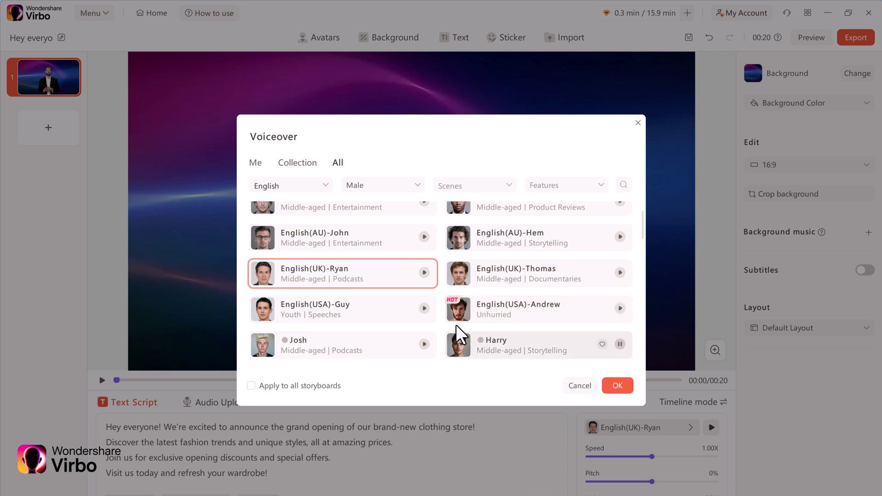
click(308, 311)
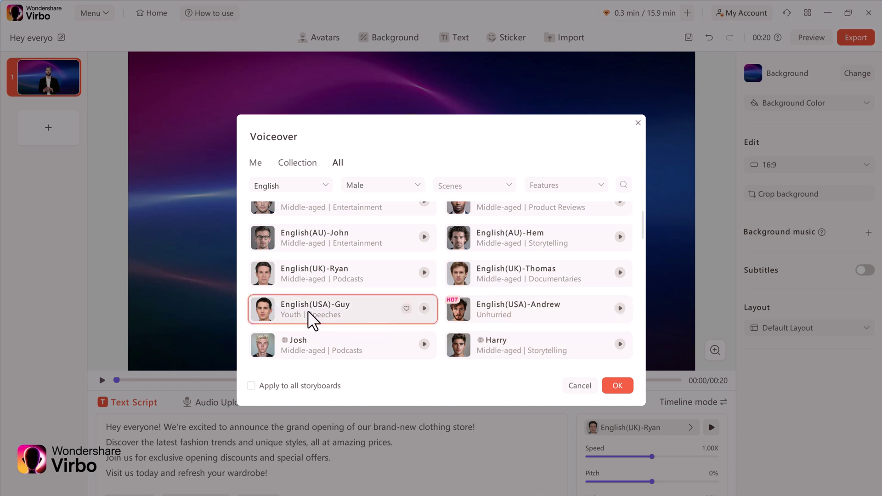
click(617, 386)
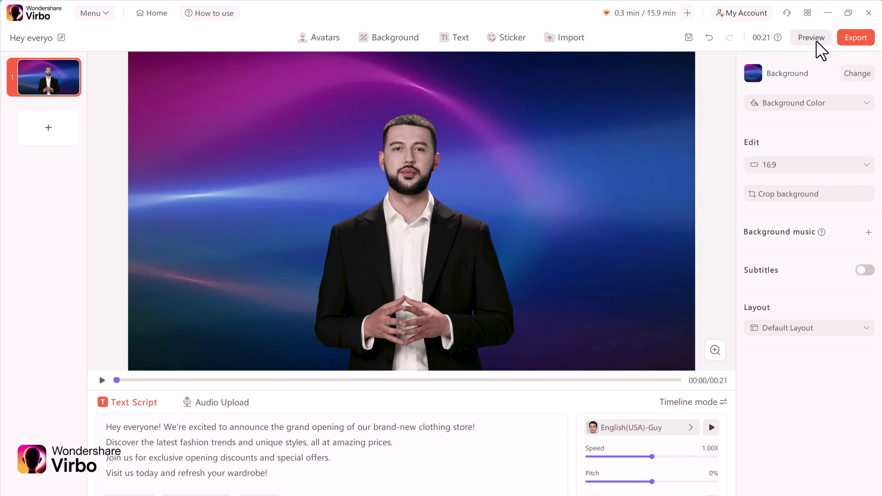
Export the avatar video and save it as an MP4 in Downloads.
click(848, 40)
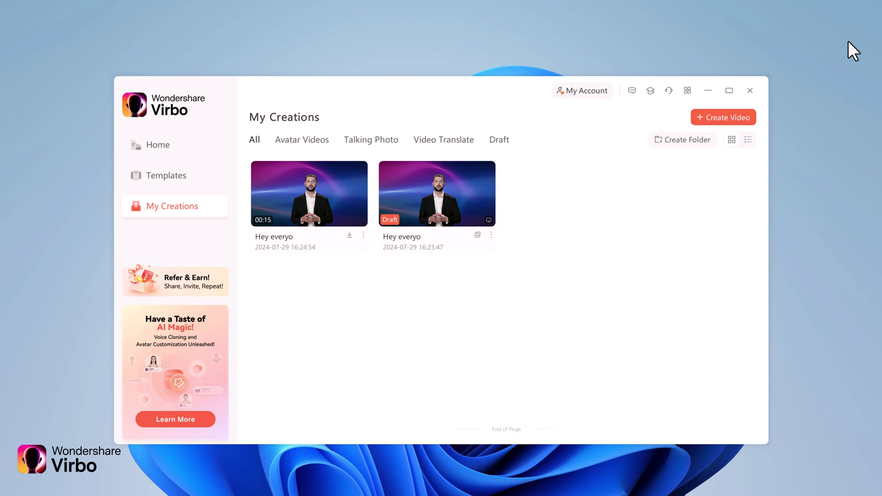
click(350, 235)
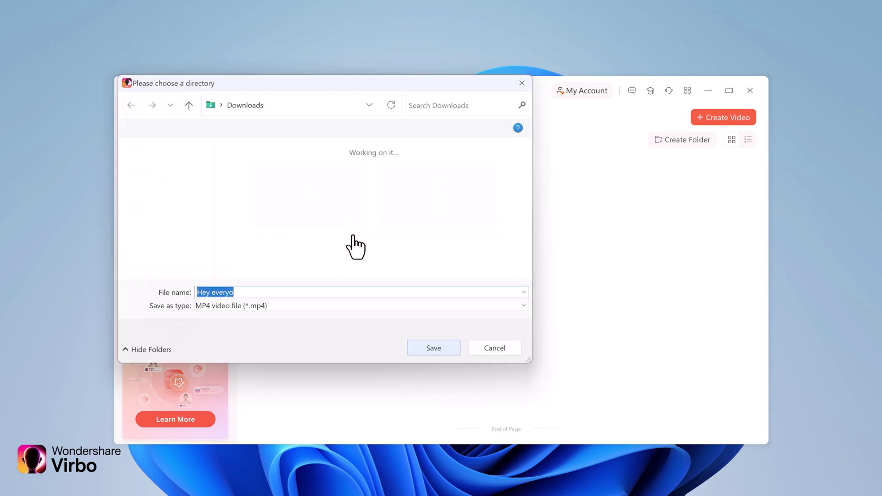
click(452, 356)
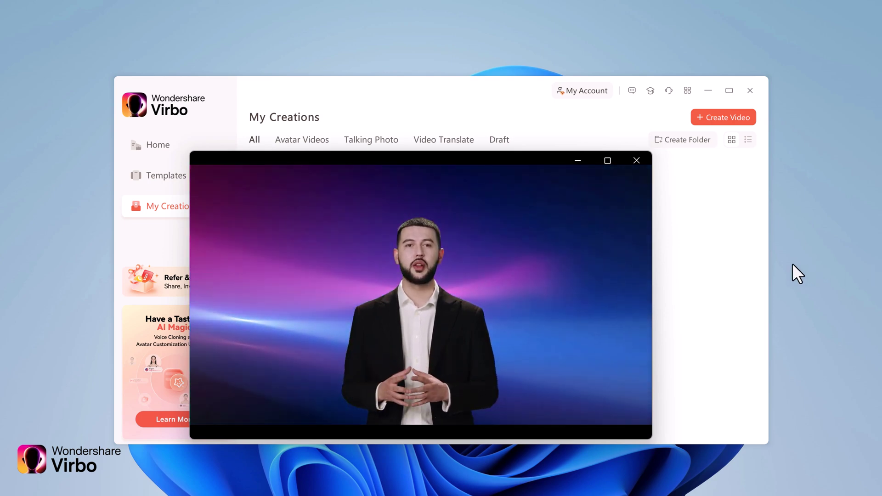
Check that the exported video plays in Media Player, then close the player.
mouse_move(539, 314)
click(423, 412)
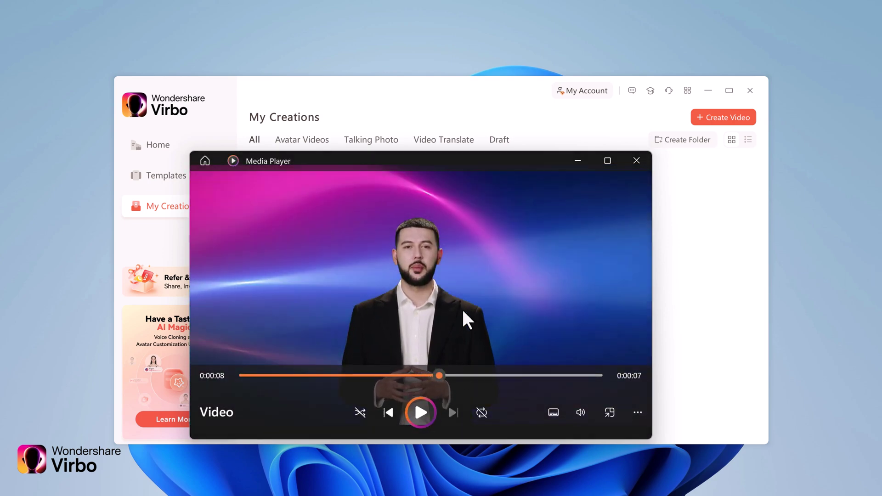
click(637, 162)
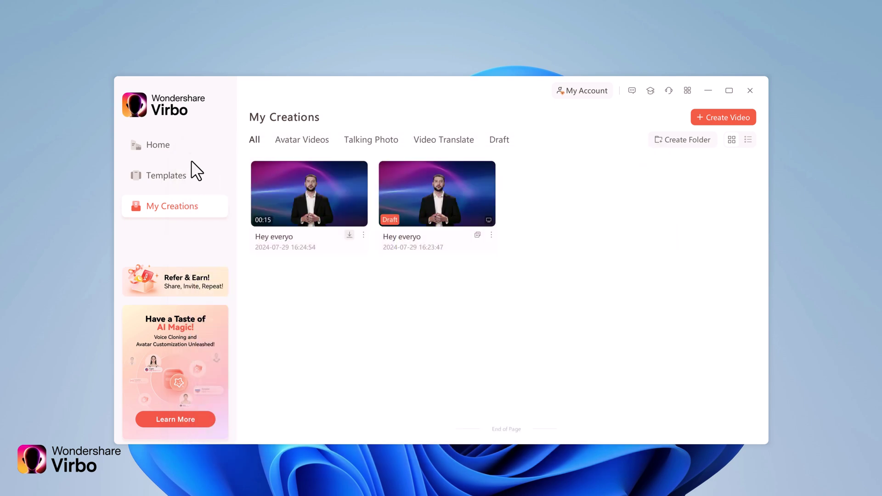
Upload Video.mp4 from the Videos\Virbo folder into Video Translate.
click(188, 146)
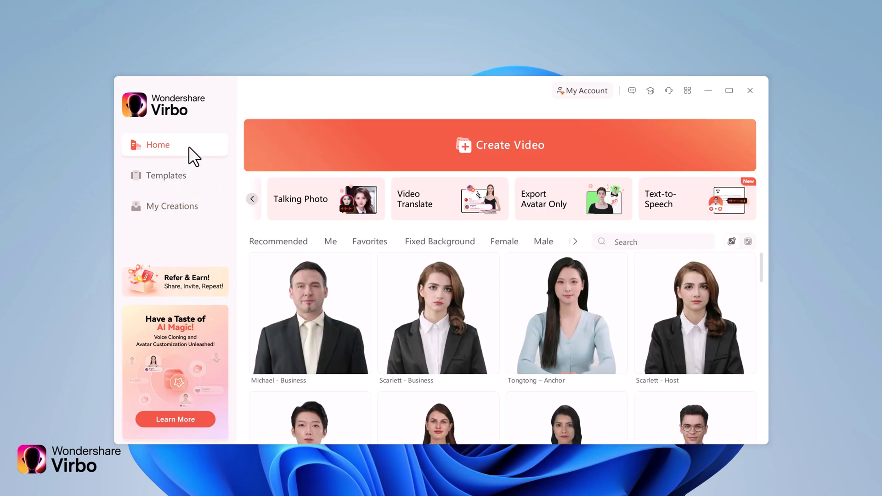
click(453, 214)
click(362, 252)
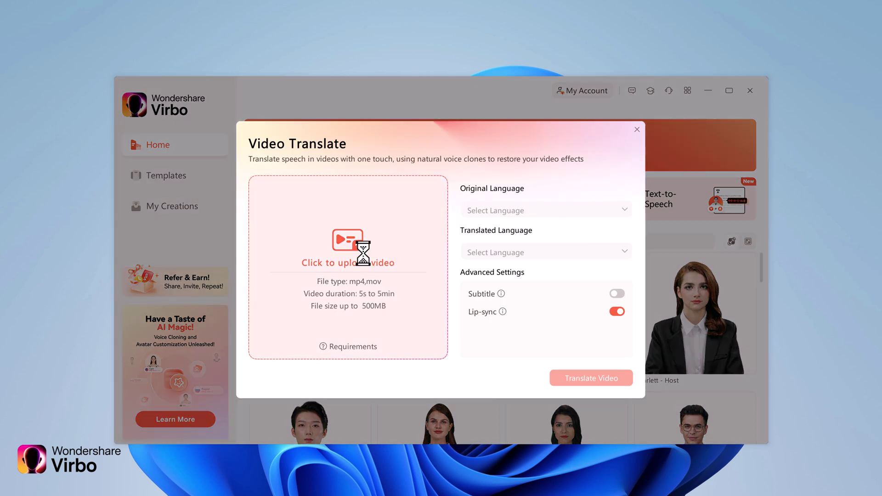
scroll(528, 308, down, 5)
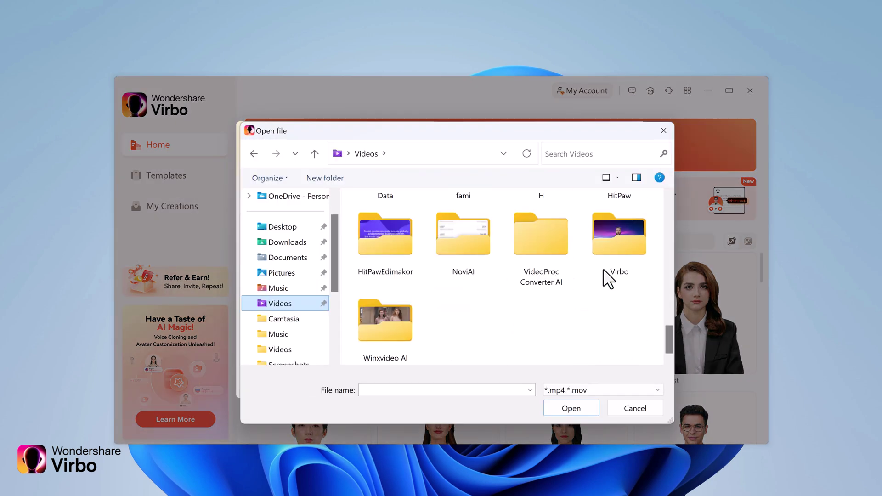
double_click(612, 247)
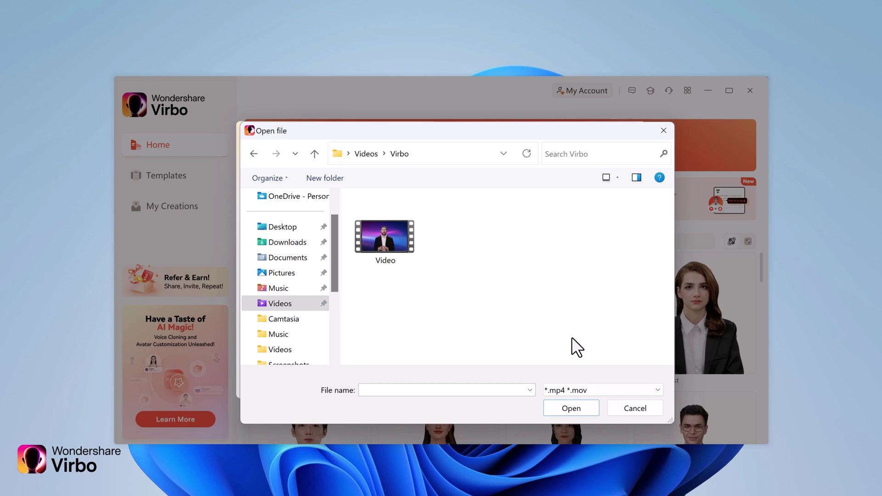
click(398, 250)
click(560, 408)
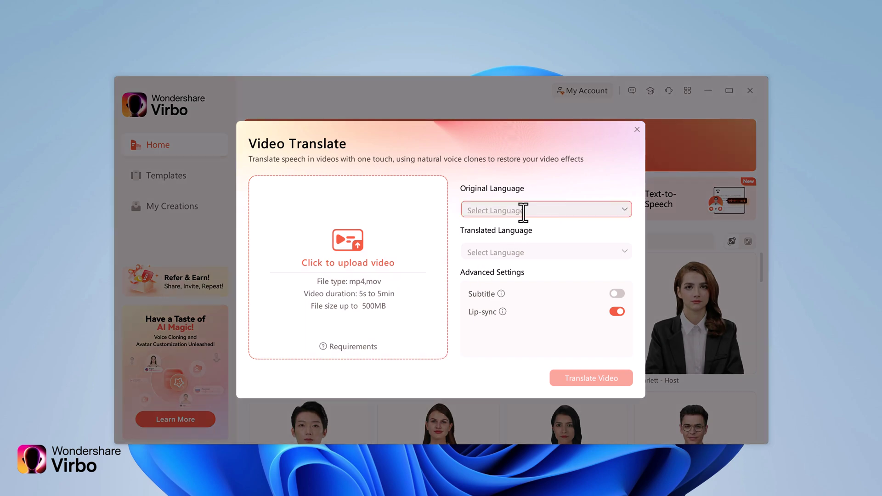
Set the translation from English to Arabic and start translating the video.
click(523, 212)
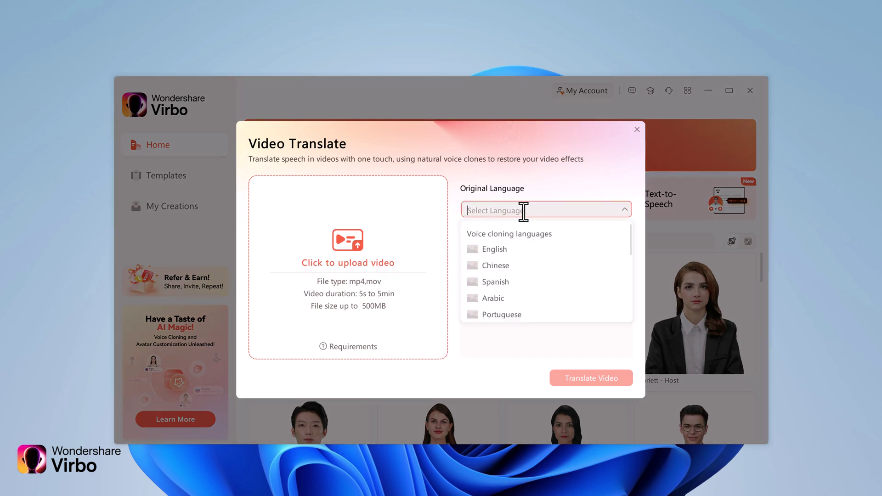
click(523, 248)
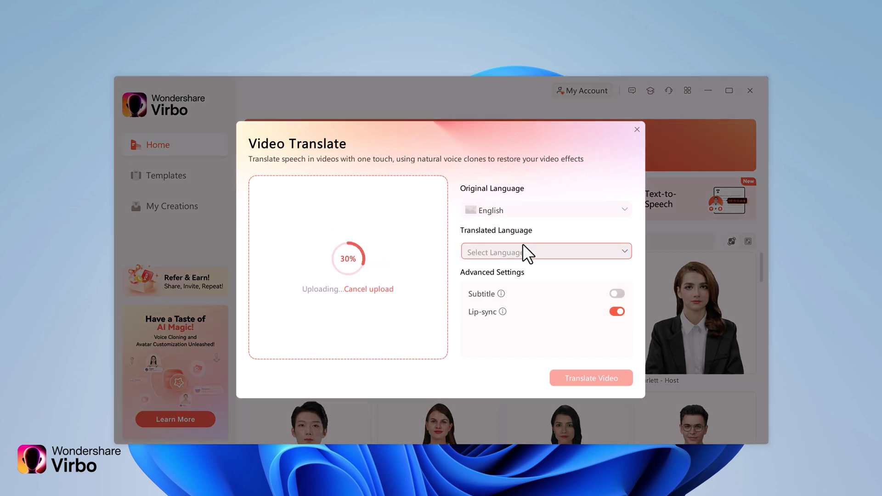
click(543, 252)
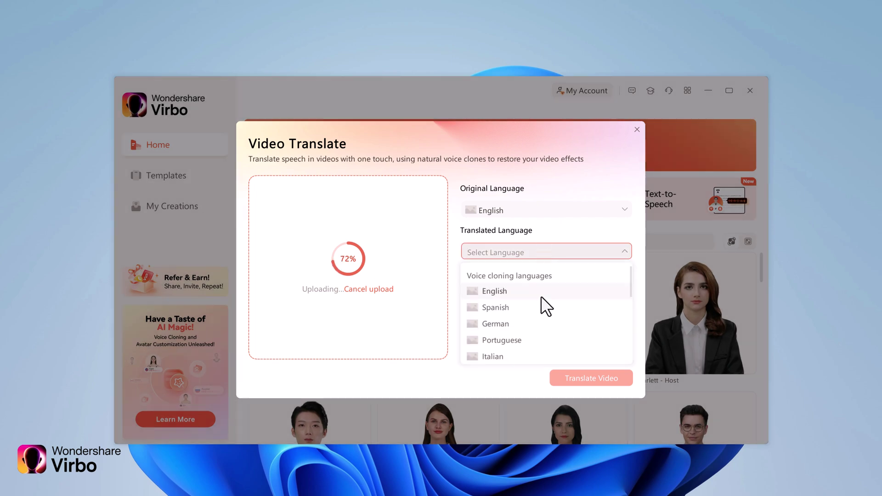
scroll(542, 315, down, 2)
scroll(547, 327, down, 1)
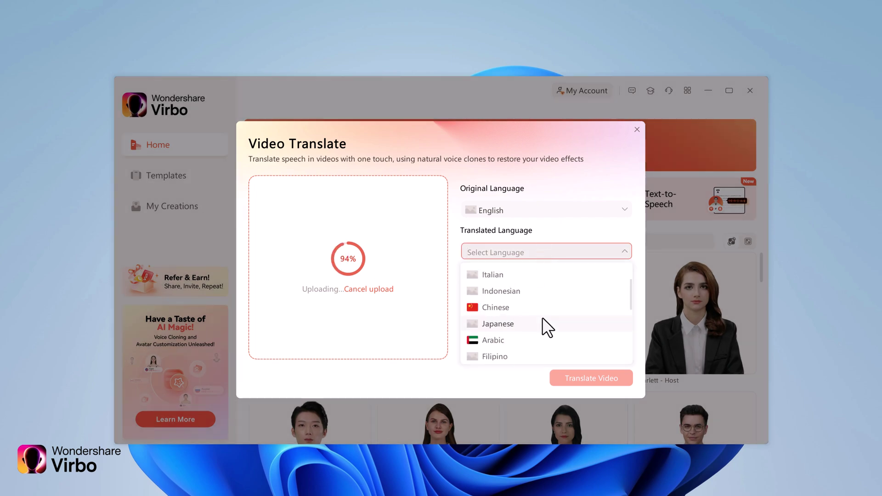
scroll(542, 318, down, 1)
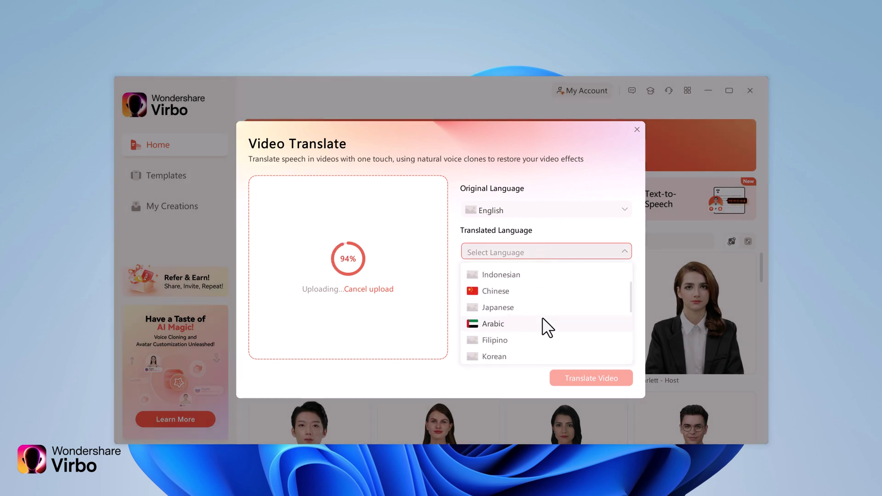
click(513, 325)
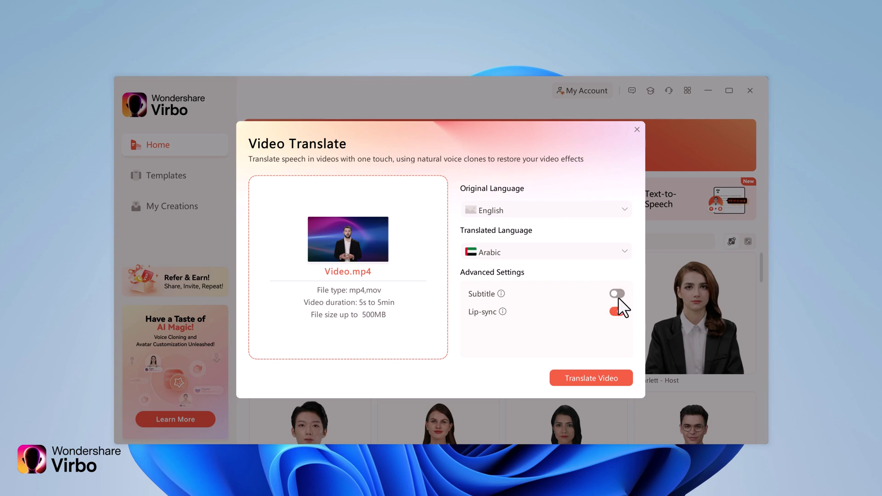
click(604, 377)
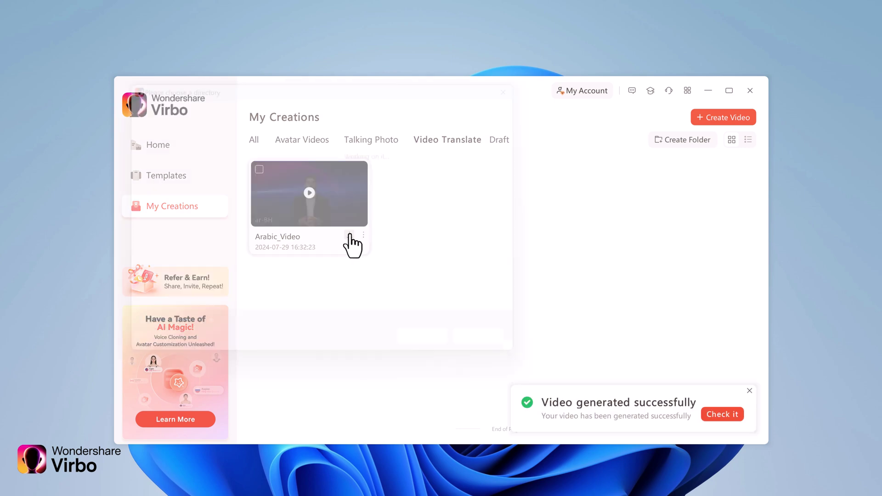
Download the finished Arabic_Video and open it in Media Player.
click(348, 235)
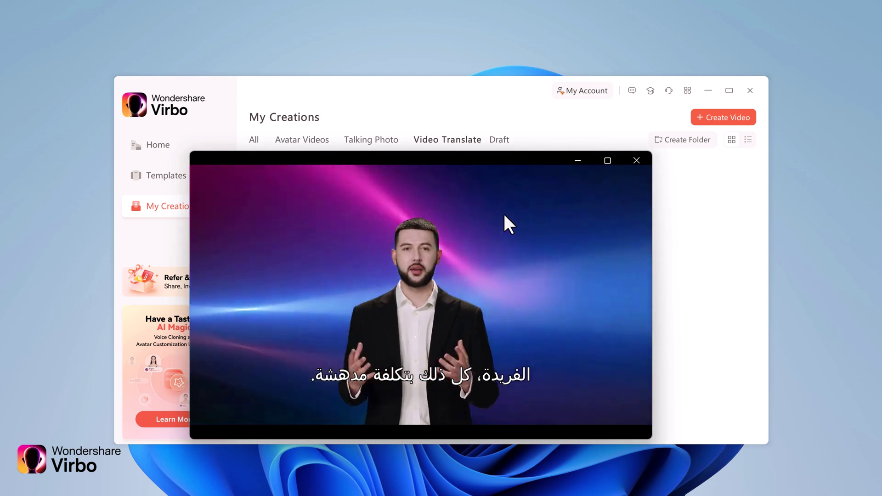
Replay Arabic_Video from the start with Arabic subtitles, then close Media Player.
mouse_move(223, 396)
click(247, 376)
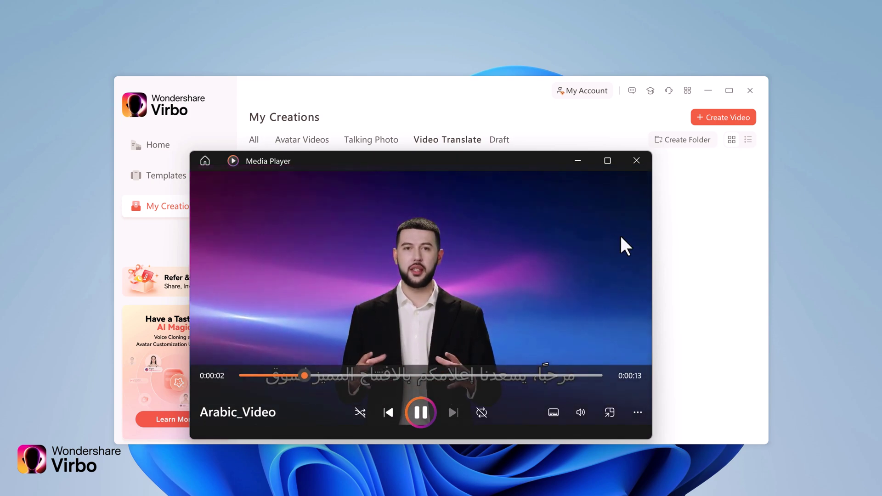
mouse_move(325, 389)
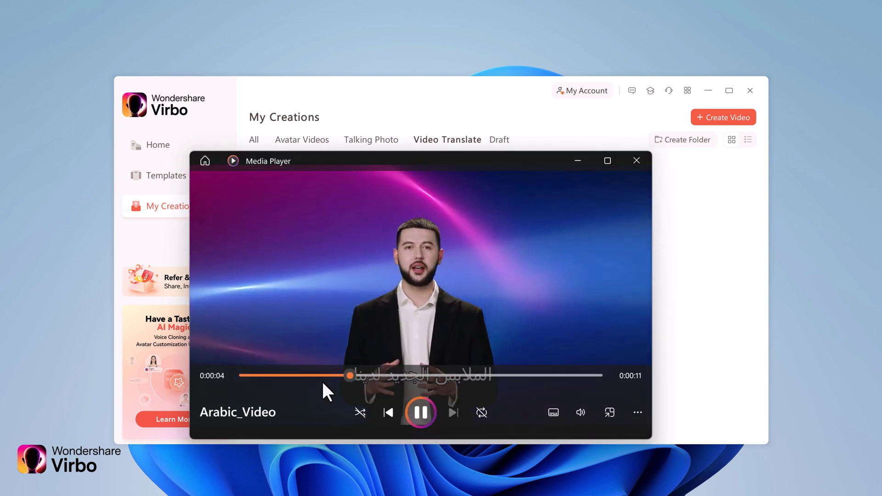
click(247, 376)
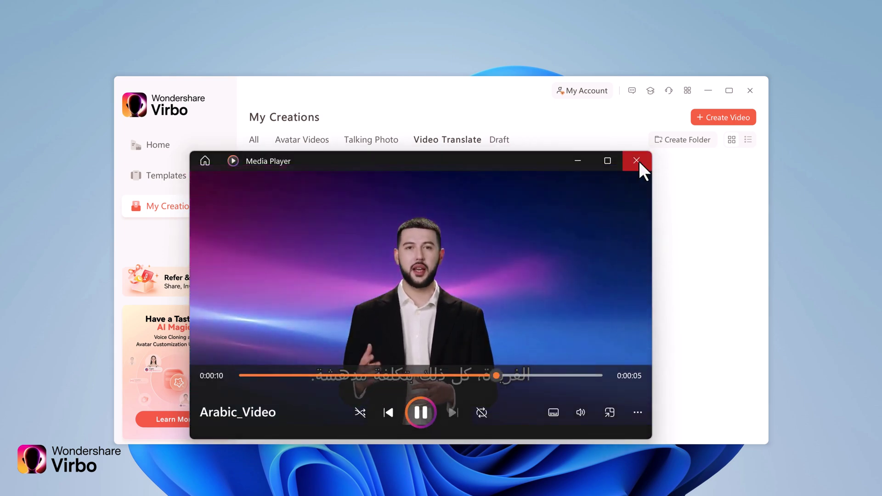
click(637, 162)
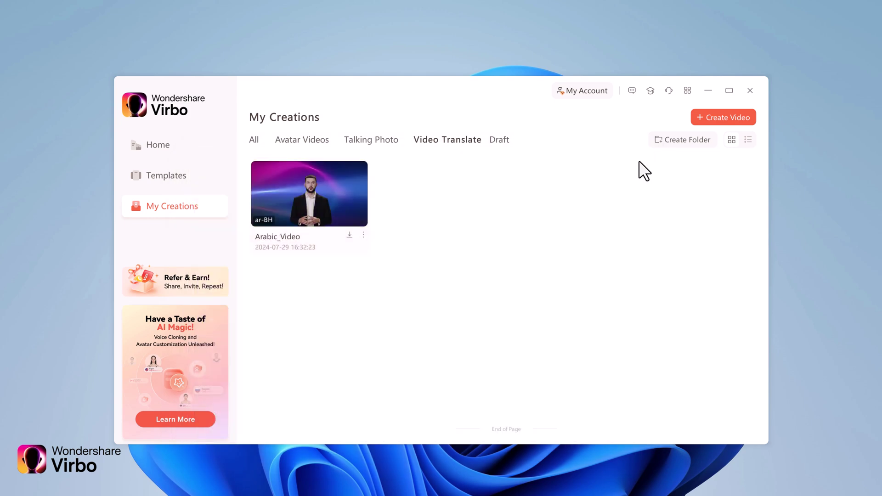
Return Home, reveal earlier feature cards like AI Script, and scroll the avatar gallery to the bottom.
click(211, 148)
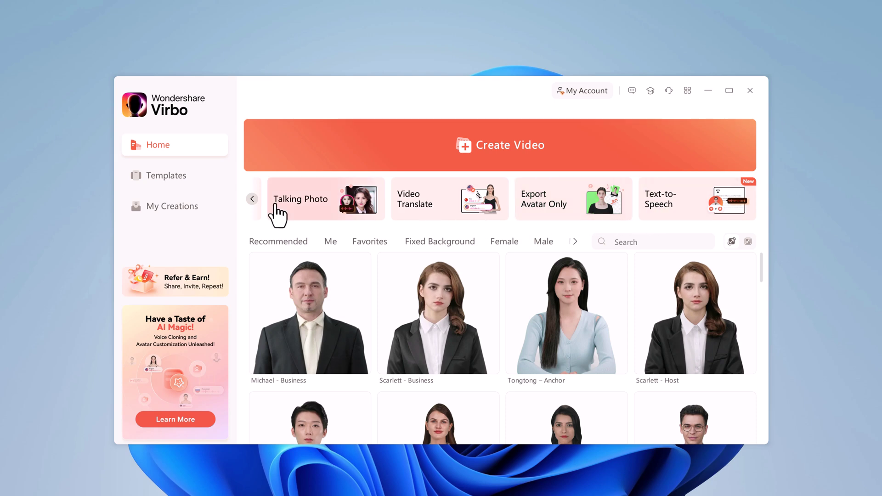
click(254, 199)
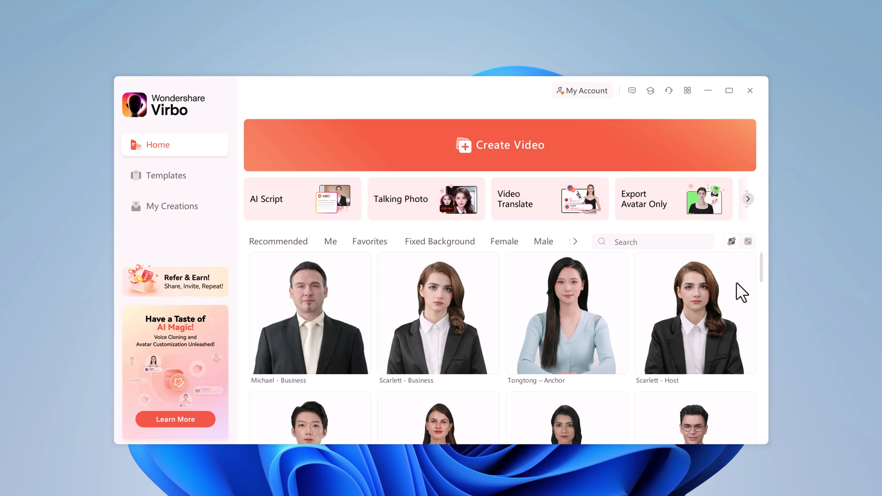
scroll(735, 299, down, 5)
scroll(730, 304, down, 6)
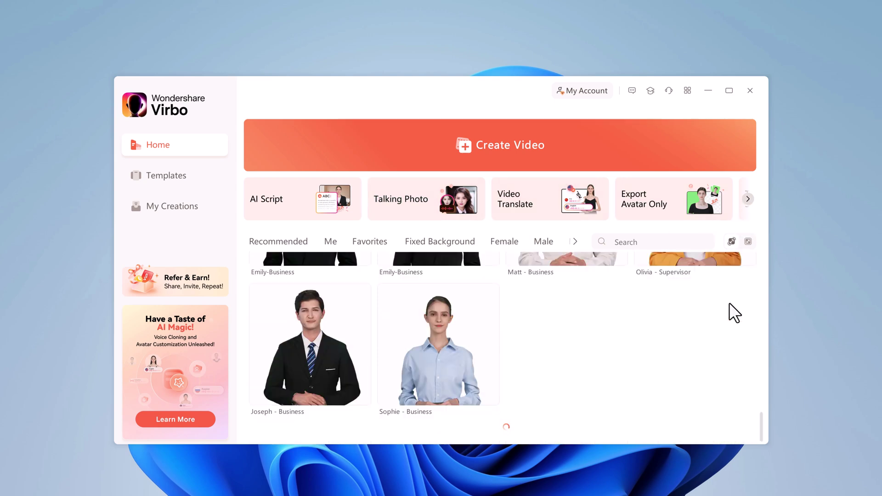